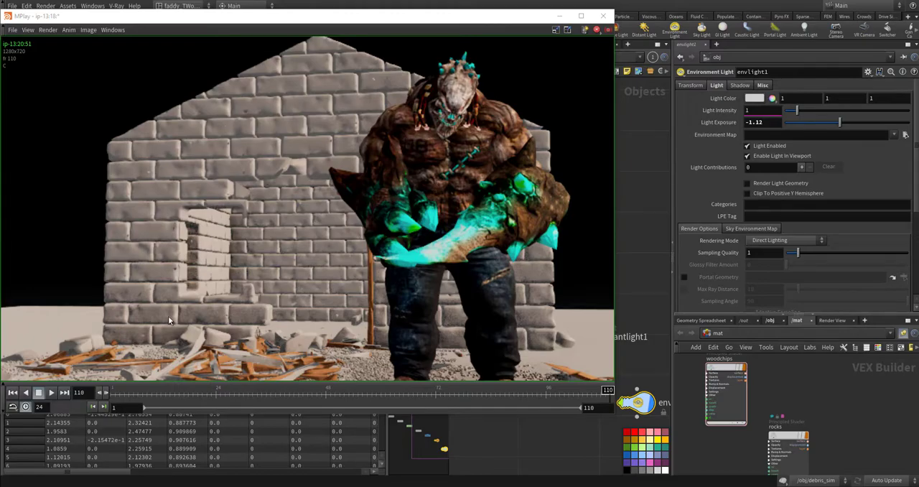
# - Play the rendered flipbook of the character breaking through the house and stop the playback
pyautogui.click(51, 394)
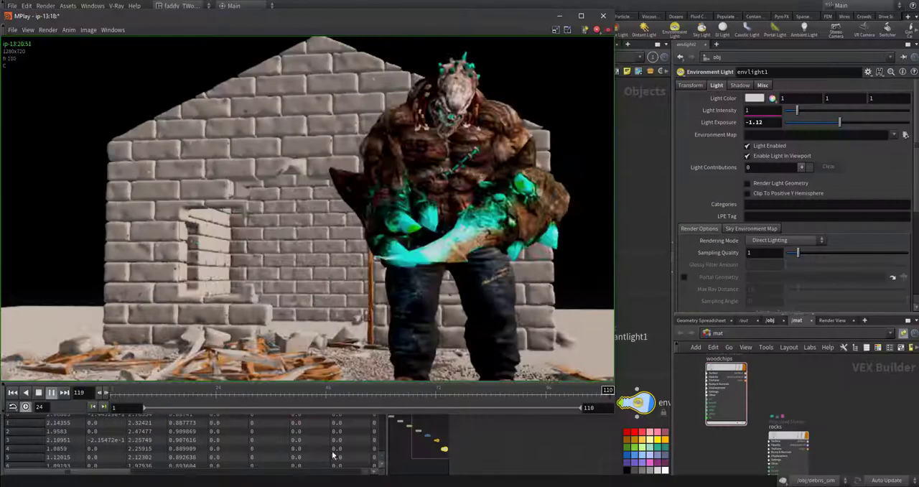
pyautogui.click(51, 392)
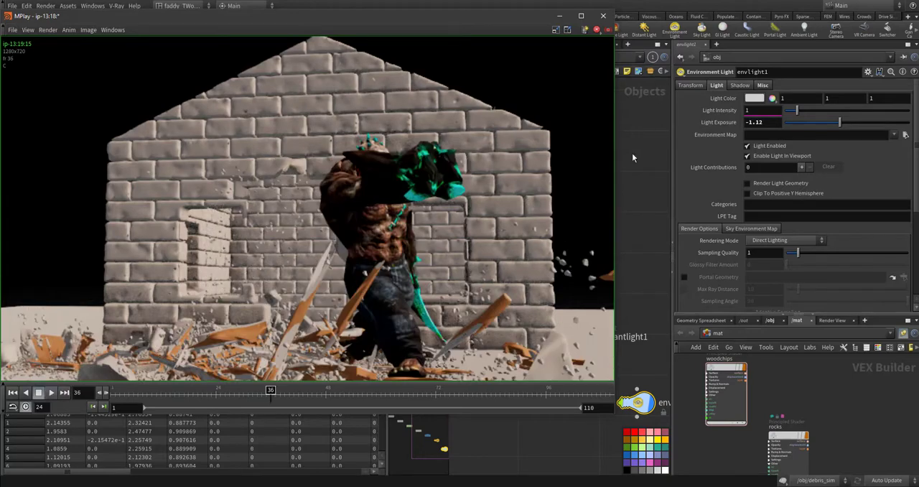
# - Return to the main scene window and enter the network of the geo1 object
pyautogui.click(632, 153)
pyautogui.moveTo(583, 189); pyautogui.dragTo(640, 211, button='middle')
pyautogui.moveTo(423, 153)
pyautogui.mouseDown(button='middle')
pyautogui.moveTo(572, 195)
pyautogui.moveTo(651, 232)
pyautogui.mouseUp(button='middle')
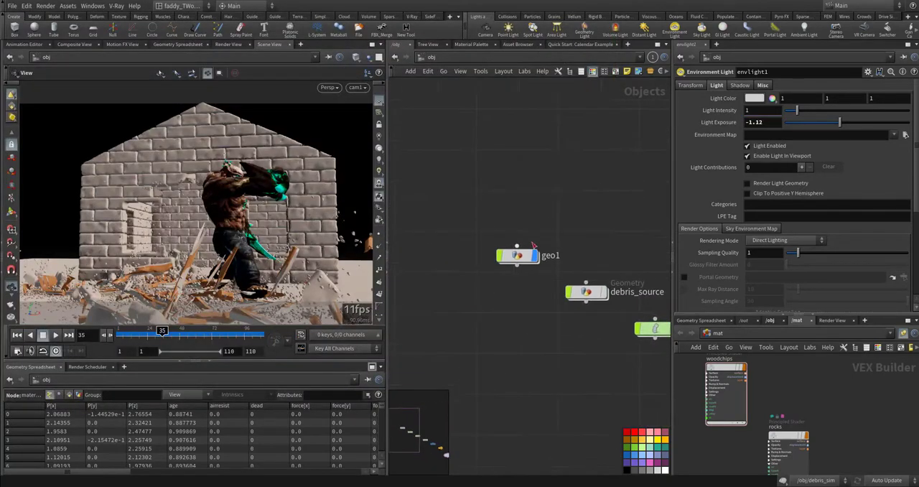
pyautogui.doubleClick(523, 256)
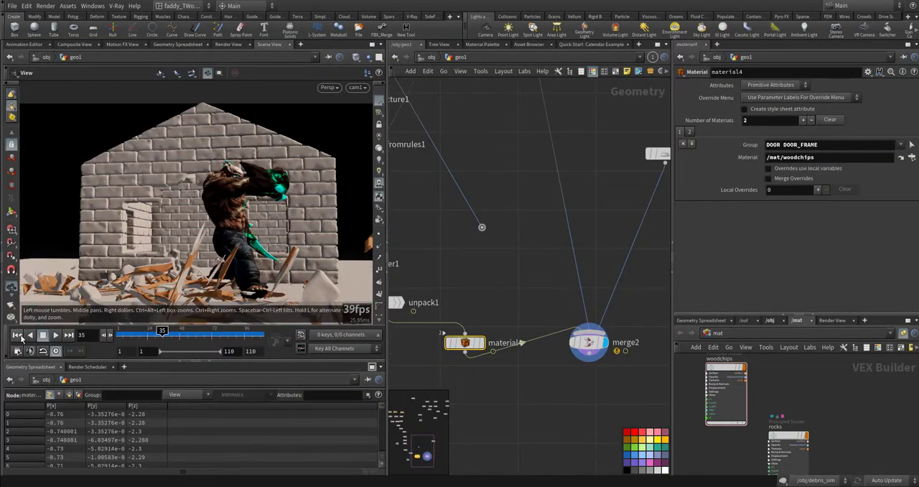
# - Select the fbxcharacterimport2 node and display its character alone in the viewport for a closer look
pyautogui.scroll(-8, 529, 181)
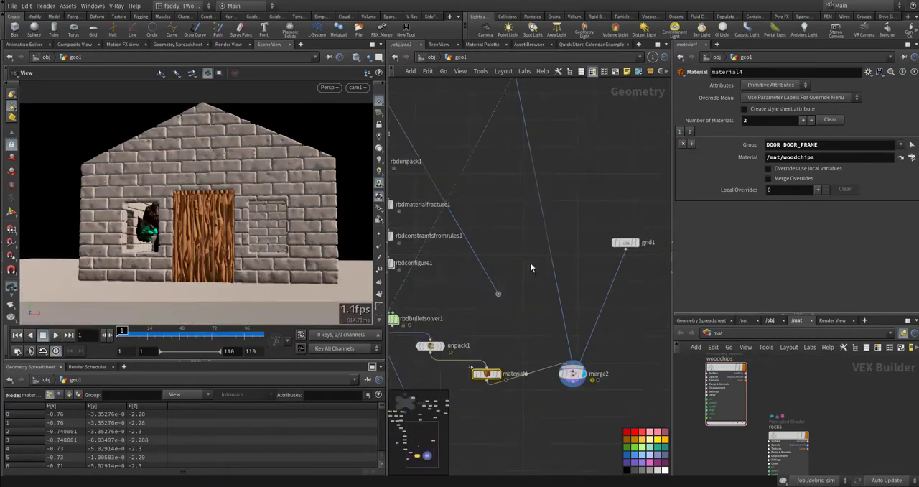
pyautogui.moveTo(517, 203); pyautogui.dragTo(526, 276, button='middle')
pyautogui.scroll(8, 494, 276)
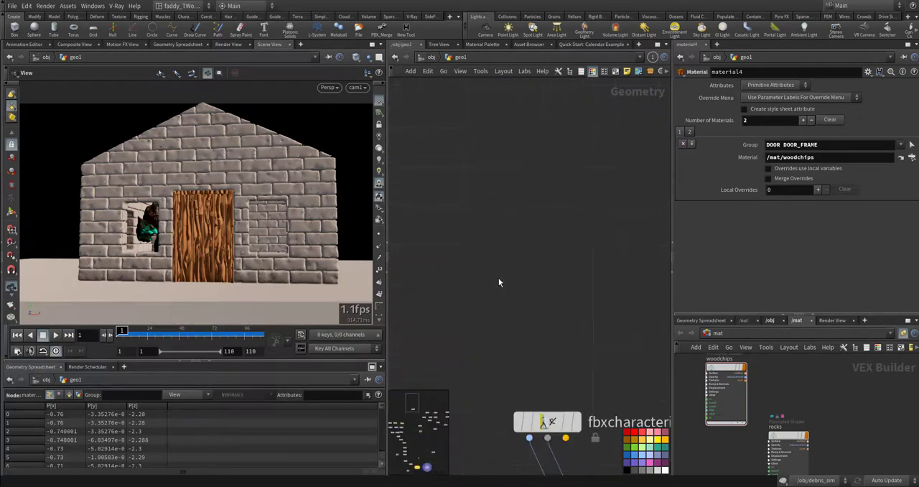
pyautogui.moveTo(550, 375); pyautogui.dragTo(512, 260, button='middle')
pyautogui.moveTo(457, 234); pyautogui.dragTo(473, 150, button='middle')
pyautogui.click(526, 222)
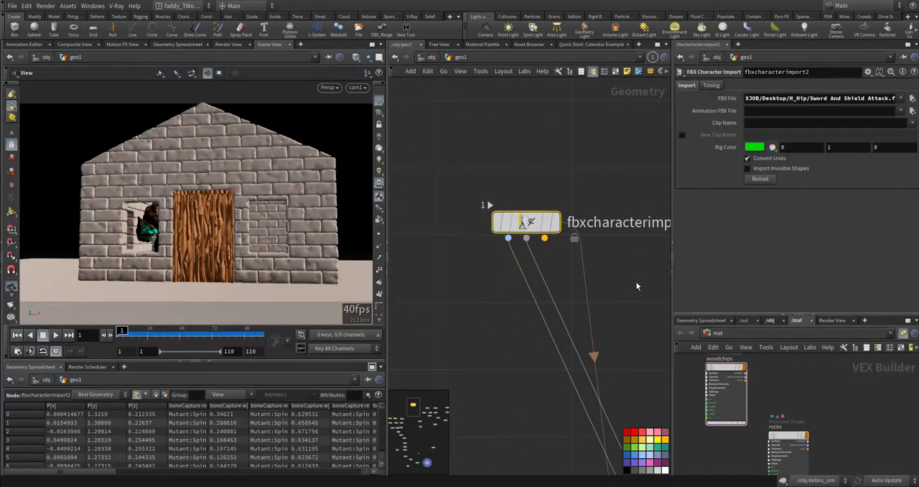
pyautogui.moveTo(635, 281); pyautogui.dragTo(613, 267, button='middle')
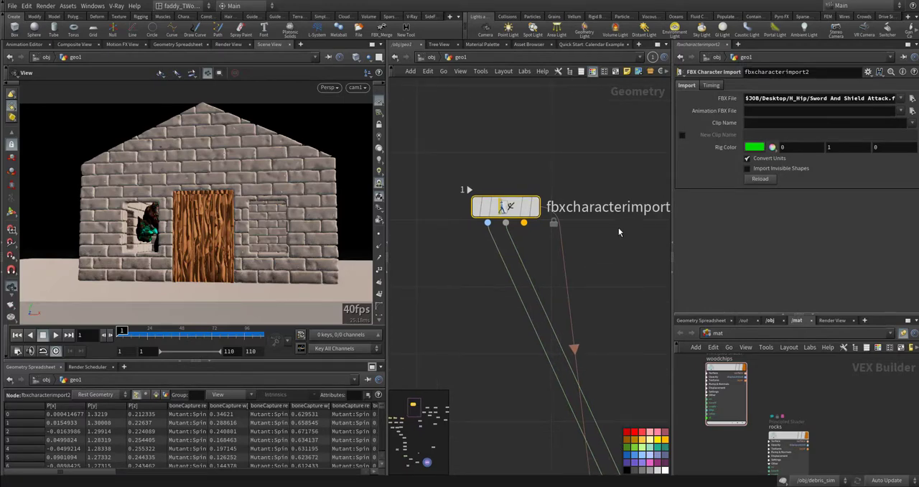
pyautogui.moveTo(608, 173); pyautogui.dragTo(562, 168, button='middle')
pyautogui.moveTo(553, 160); pyautogui.dragTo(484, 207)
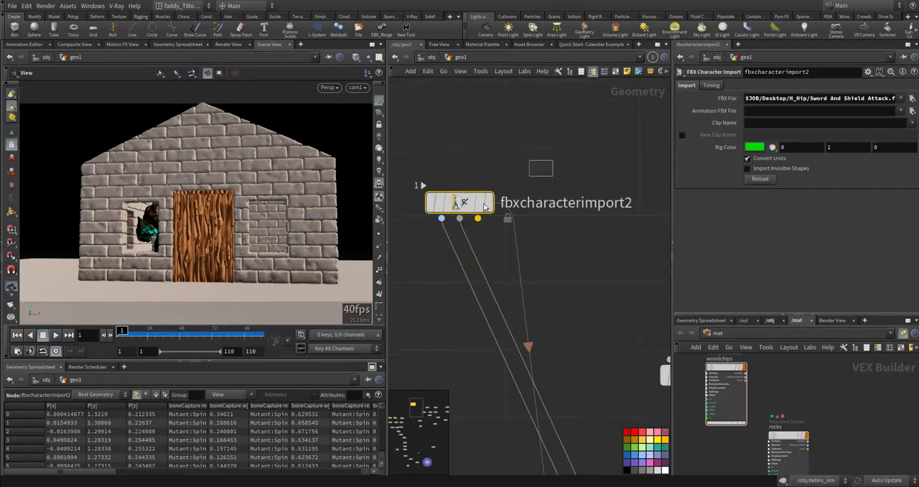
pyautogui.click(487, 208)
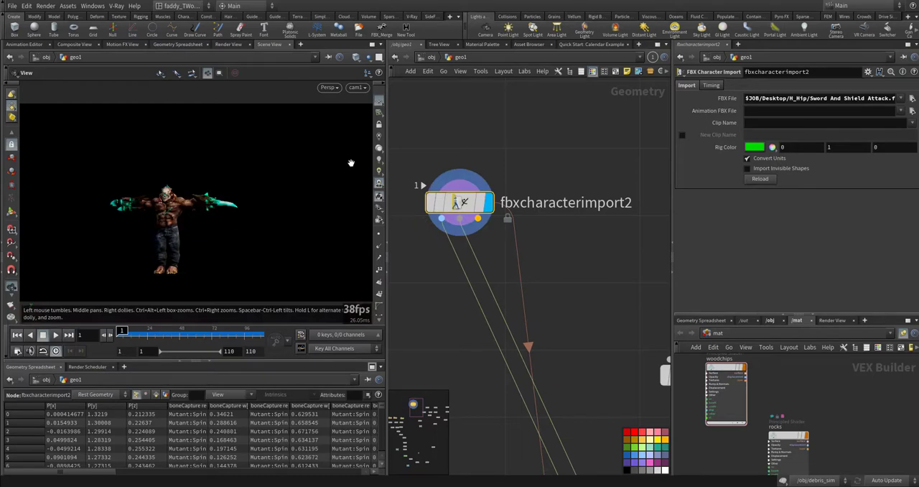
pyautogui.scroll(3, 192, 230)
pyautogui.moveTo(187, 219); pyautogui.dragTo(279, 222, button='middle')
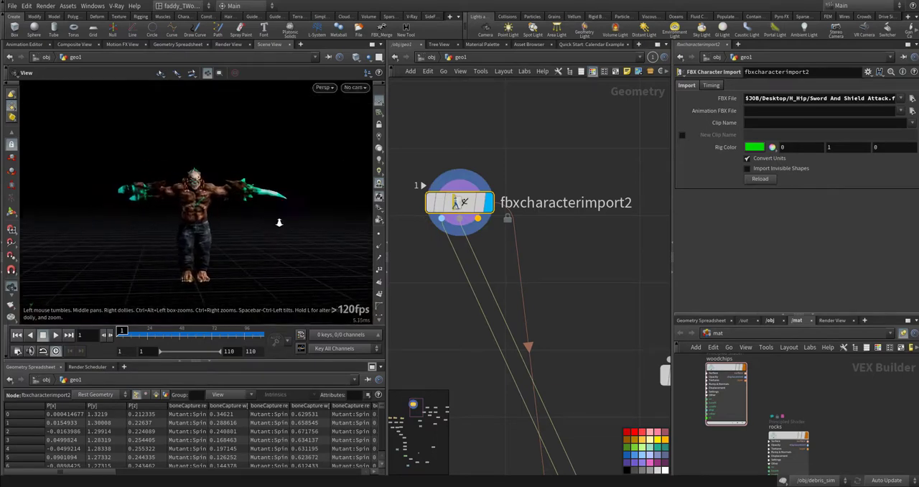
pyautogui.scroll(3, 279, 222)
# - Compare the imported character's scale with Convert Units turned off and on, framing the model each time
pyautogui.click(766, 160)
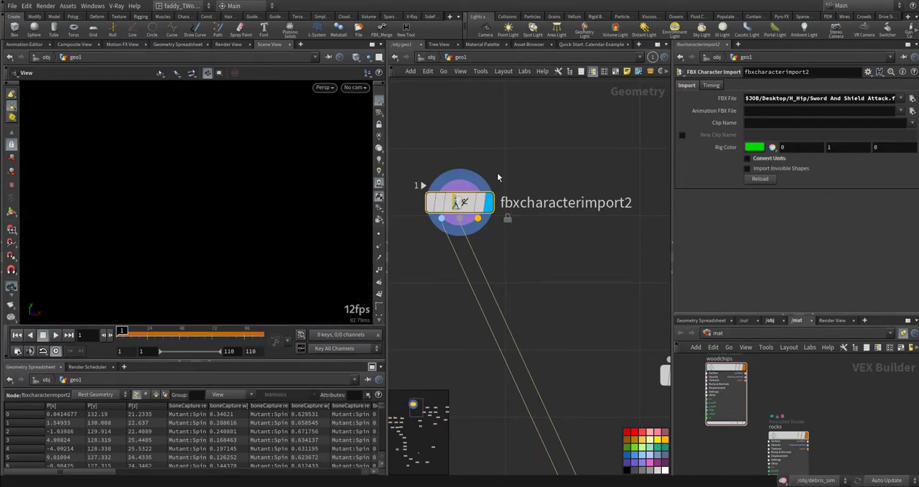
pyautogui.hotkey('space', 'g')
pyautogui.moveTo(198, 256); pyautogui.dragTo(223, 263)
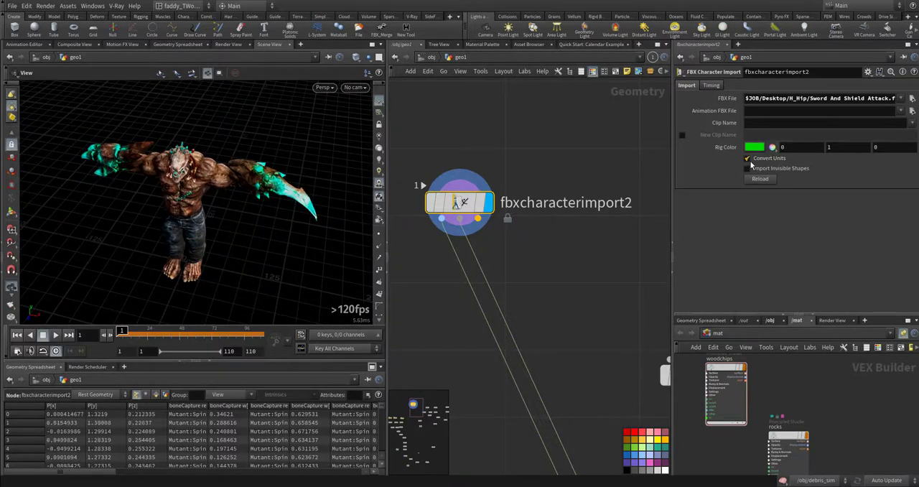
pyautogui.hotkey('space', 'g')
pyautogui.moveTo(256, 232); pyautogui.dragTo(279, 199)
# - Display the fbxanimimport1 node and scrub the timeline to preview the Sword And Shield Attack animation
pyautogui.moveTo(613, 268); pyautogui.dragTo(423, 120, button='middle')
pyautogui.moveTo(507, 199); pyautogui.dragTo(502, 339, button='middle')
pyautogui.moveTo(492, 237); pyautogui.dragTo(646, 285)
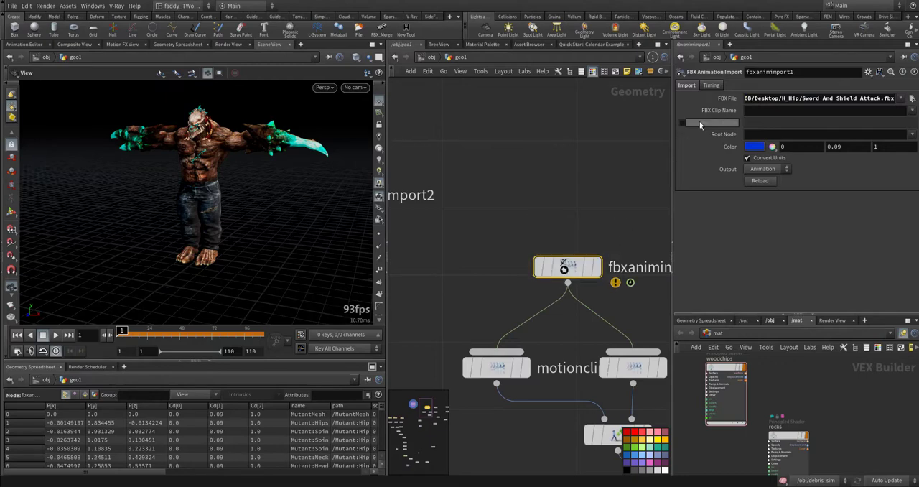
pyautogui.moveTo(616, 207); pyautogui.dragTo(501, 140, button='middle')
pyautogui.moveTo(505, 156); pyautogui.dragTo(452, 220)
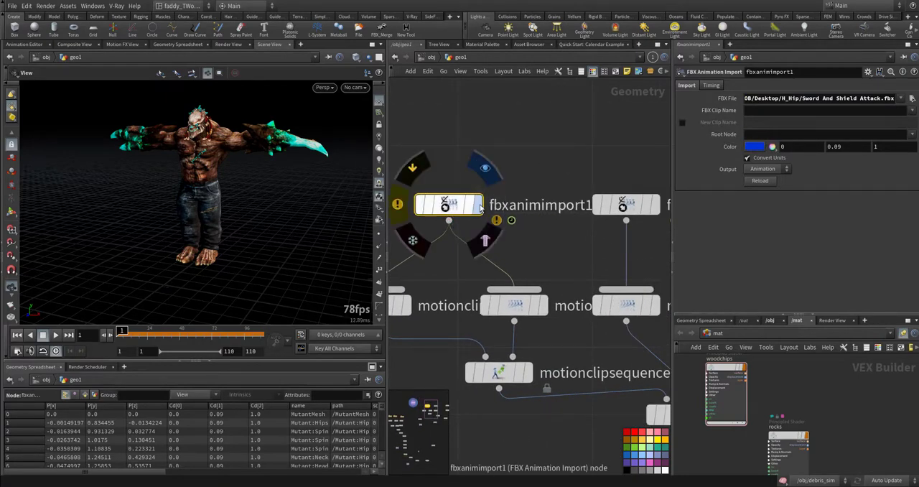
pyautogui.click(478, 208)
pyautogui.moveTo(124, 332); pyautogui.dragTo(151, 331)
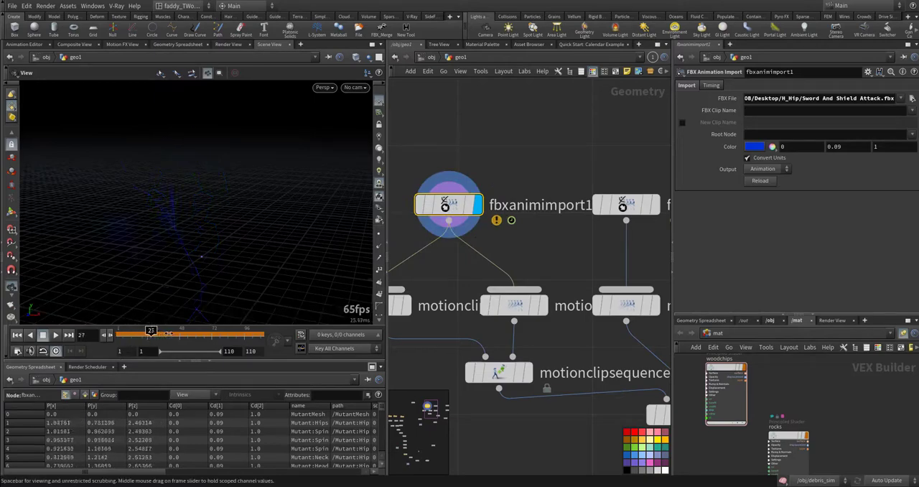
pyautogui.moveTo(211, 333); pyautogui.dragTo(123, 332)
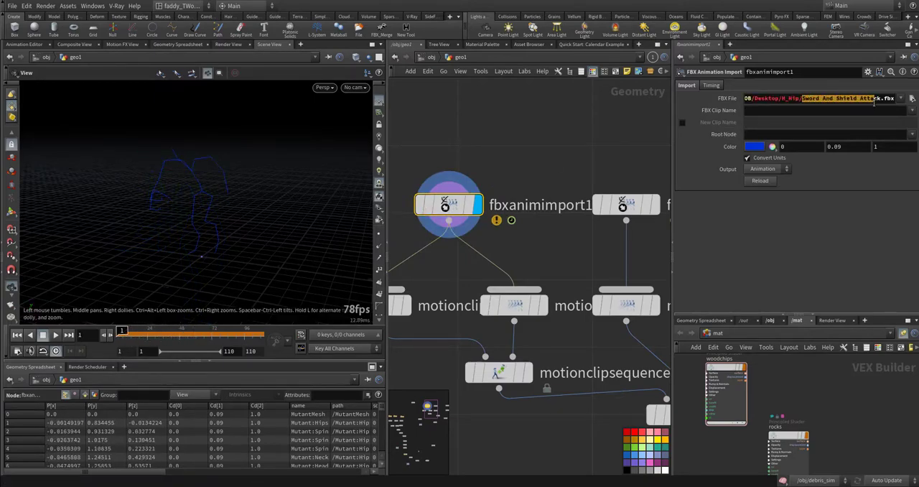
pyautogui.moveTo(123, 332)
pyautogui.mouseDown()
pyautogui.moveTo(164, 332)
pyautogui.moveTo(122, 333)
pyautogui.mouseUp()
# - Display the fbxanimimport3 node and scrub the timeline to preview the Zombie Idle animation
pyautogui.moveTo(661, 196)
pyautogui.mouseDown(button='middle')
pyautogui.moveTo(613, 197)
pyautogui.moveTo(524, 168)
pyautogui.moveTo(395, 174)
pyautogui.mouseUp(button='middle')
pyautogui.click(573, 210)
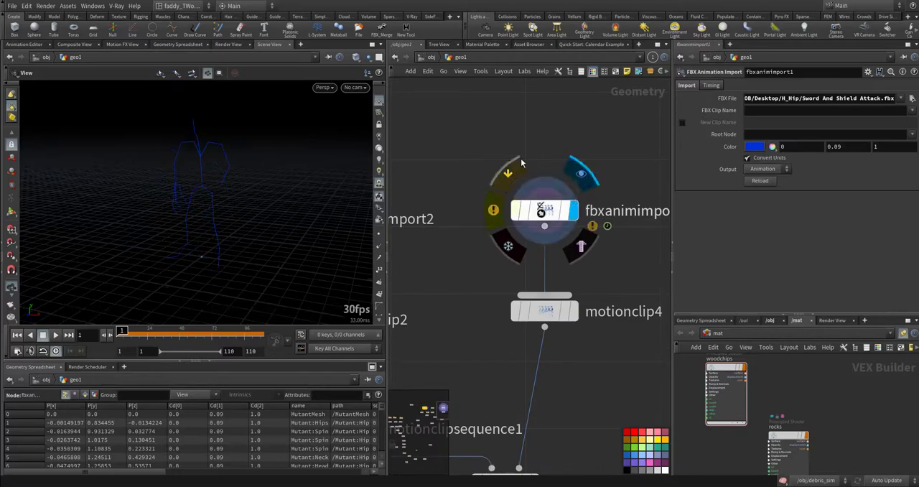
pyautogui.moveTo(478, 138); pyautogui.dragTo(551, 241)
pyautogui.moveTo(120, 331); pyautogui.dragTo(126, 331)
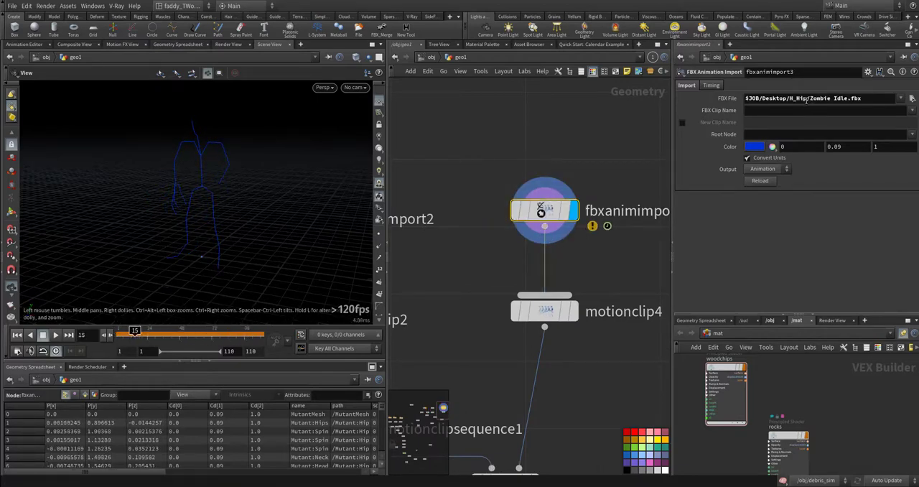
# - Display the fbxanimimport2 node and scrub the timeline to preview the Joyful Jump animation
pyautogui.moveTo(568, 215); pyautogui.dragTo(742, 229, button='middle')
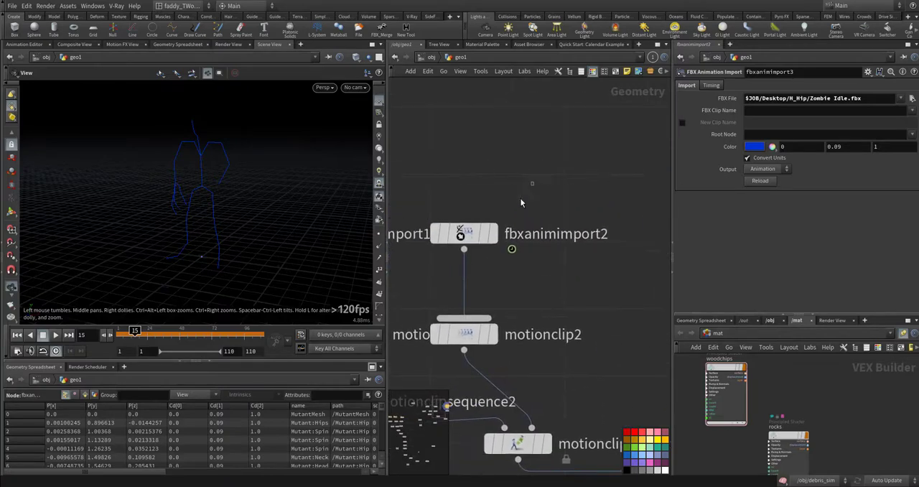
pyautogui.click(471, 233)
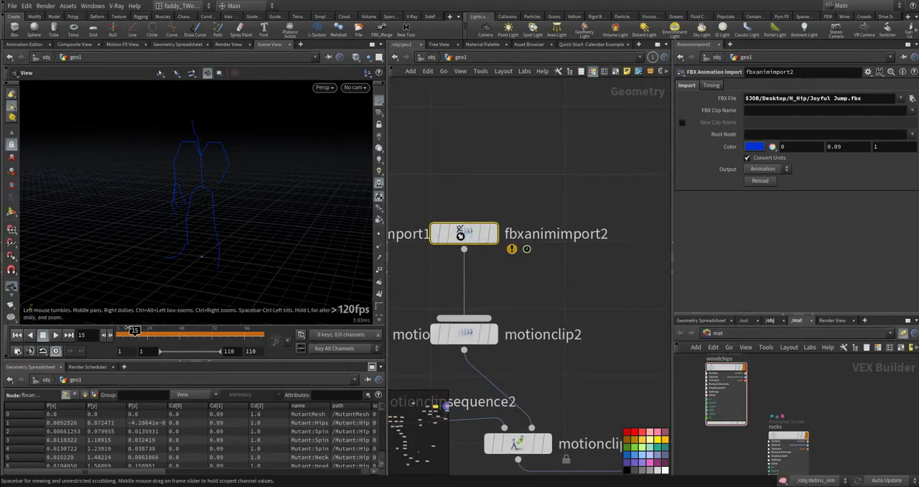
pyautogui.click(492, 234)
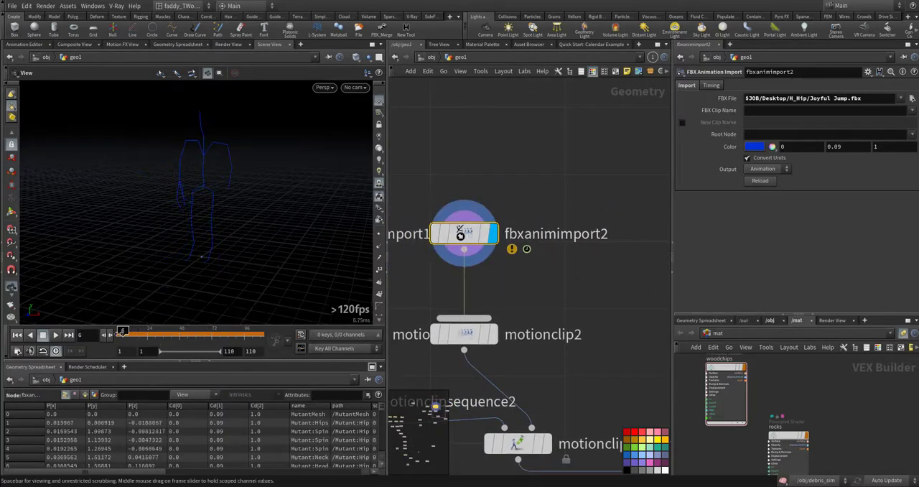
pyautogui.moveTo(121, 332); pyautogui.dragTo(183, 331)
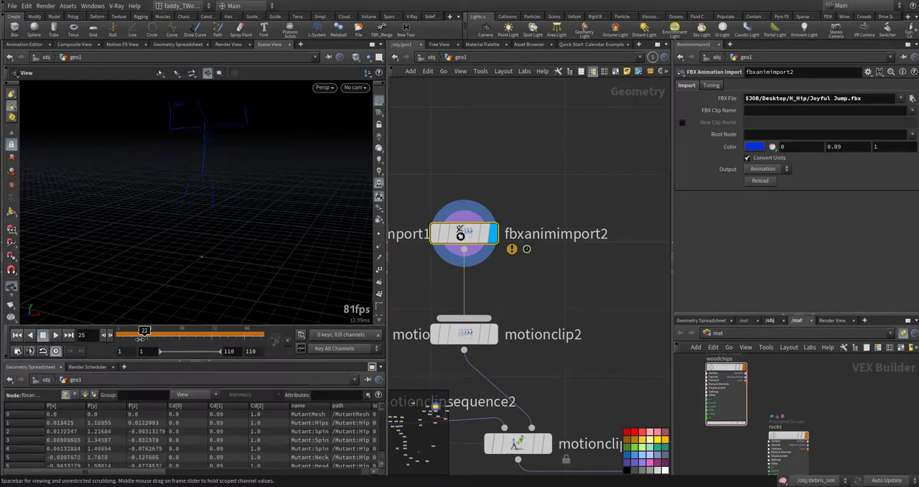
# - Display motionclip1, move it slightly away from the neighbouring motion clip, and inspect its pose sequence from the side
pyautogui.moveTo(584, 384); pyautogui.dragTo(657, 352, button='middle')
pyautogui.moveTo(445, 257); pyautogui.dragTo(543, 294, button='middle')
pyautogui.moveTo(393, 247); pyautogui.dragTo(511, 285, button='middle')
pyautogui.moveTo(486, 364); pyautogui.dragTo(500, 307, button='middle')
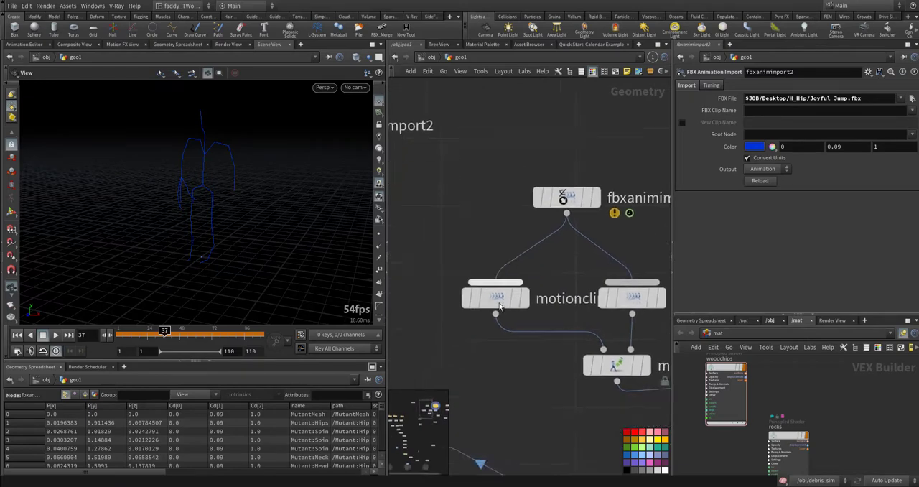
pyautogui.moveTo(513, 384); pyautogui.dragTo(535, 333, button='middle')
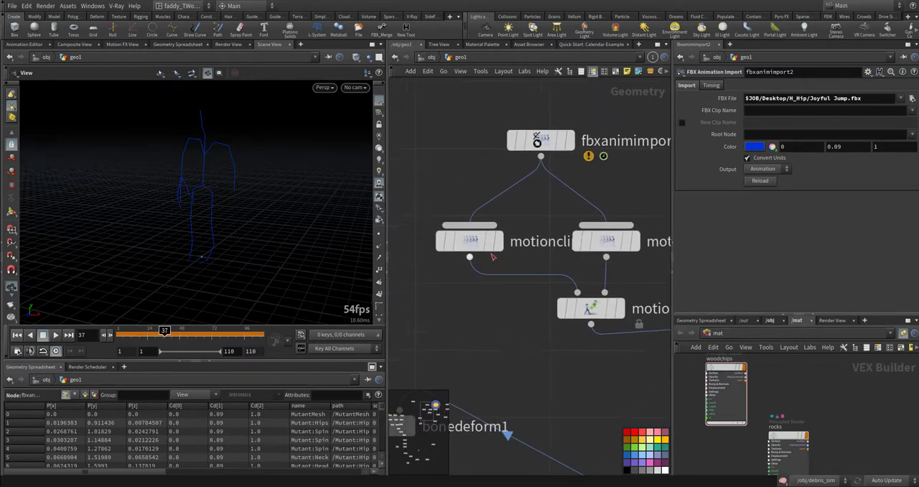
pyautogui.click(499, 242)
pyautogui.moveTo(477, 245); pyautogui.dragTo(450, 245)
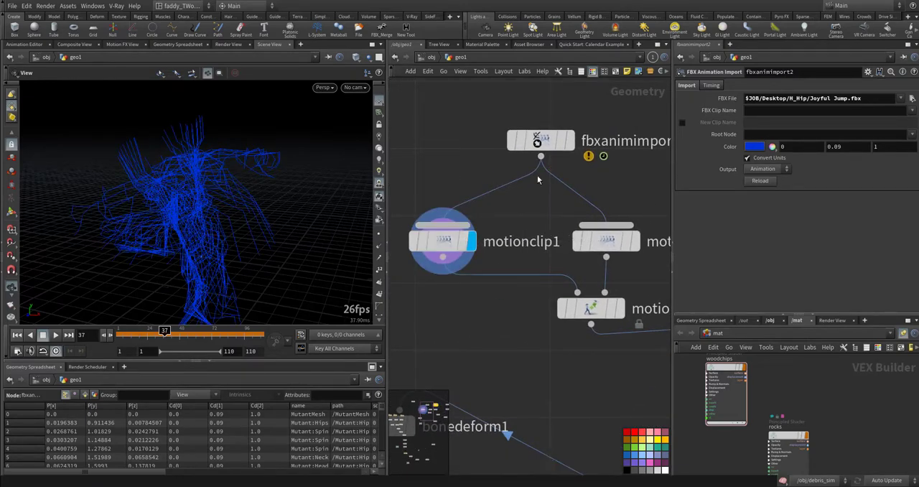
pyautogui.moveTo(213, 254); pyautogui.dragTo(240, 228)
pyautogui.moveTo(300, 150); pyautogui.dragTo(275, 187)
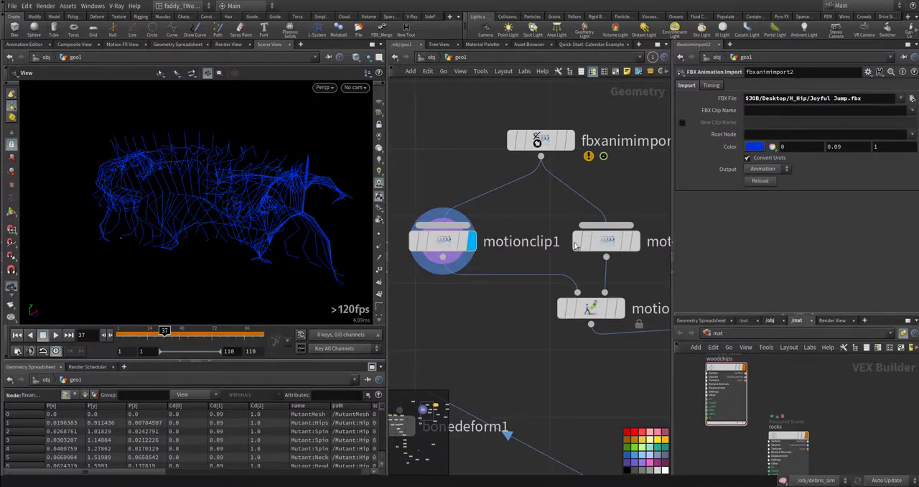
# - Display motionclip3 and the motionclipsequence2 node below it to view the joined clips in full
pyautogui.click(606, 241)
pyautogui.moveTo(501, 309); pyautogui.dragTo(467, 280, button='middle')
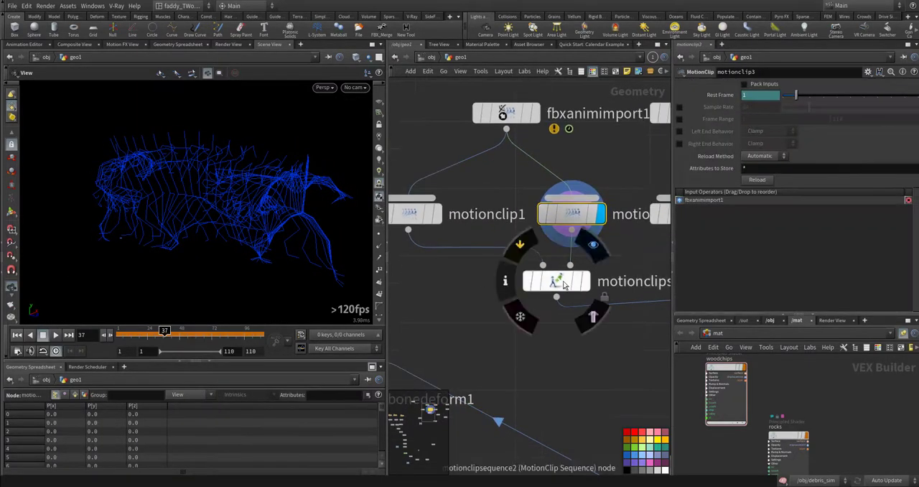
pyautogui.click(593, 245)
pyautogui.click(557, 280)
pyautogui.moveTo(649, 298); pyautogui.dragTo(565, 308, button='middle')
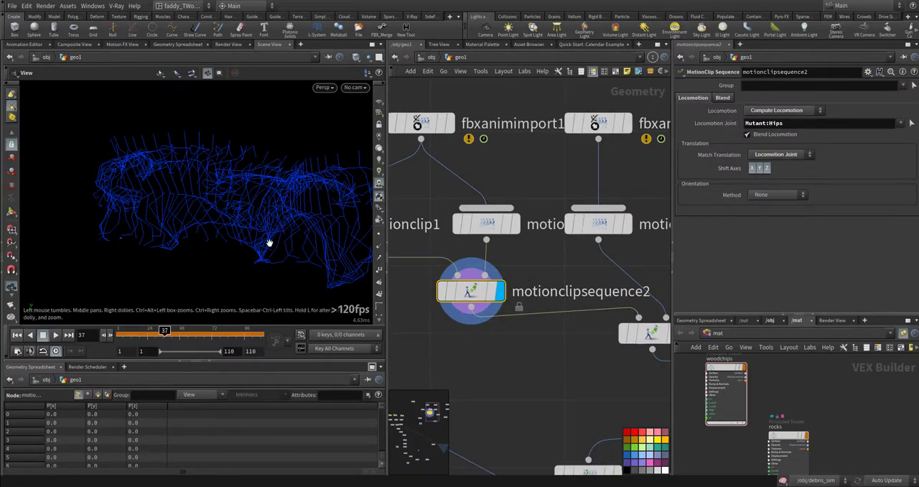
pyautogui.moveTo(269, 243)
pyautogui.mouseDown()
pyautogui.moveTo(213, 242)
pyautogui.moveTo(270, 230)
pyautogui.moveTo(220, 238)
pyautogui.moveTo(258, 240)
pyautogui.mouseUp()
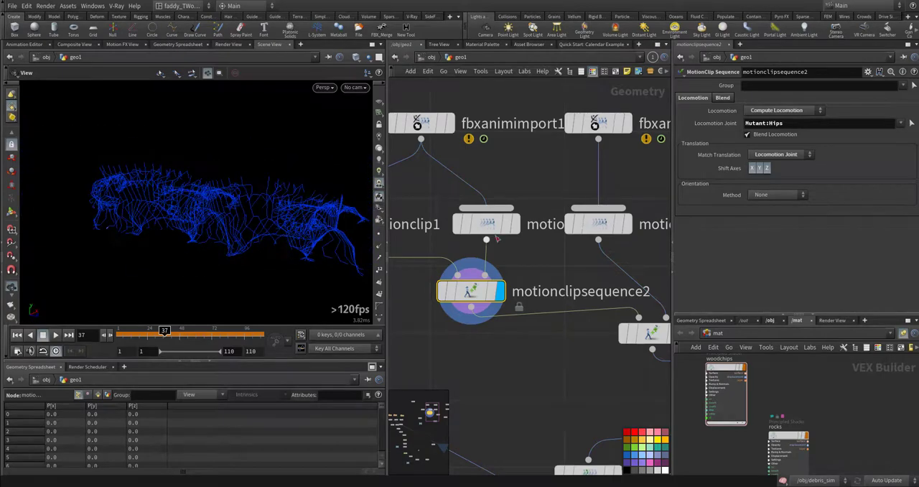
# - Compare the two single clips, motionclip1 and motionclip3, with the combined motionclipsequence2 by displaying each in turn
pyautogui.moveTo(403, 235); pyautogui.dragTo(495, 250, button='middle')
pyautogui.click(416, 243)
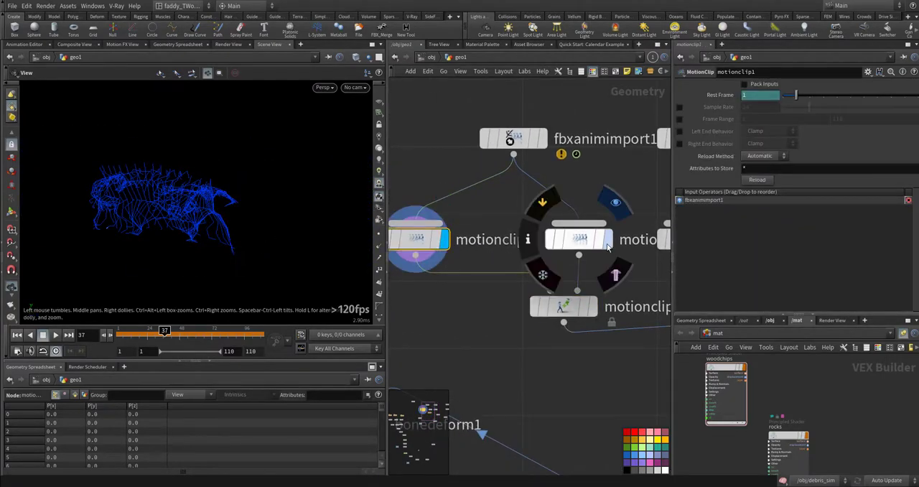
pyautogui.click(578, 239)
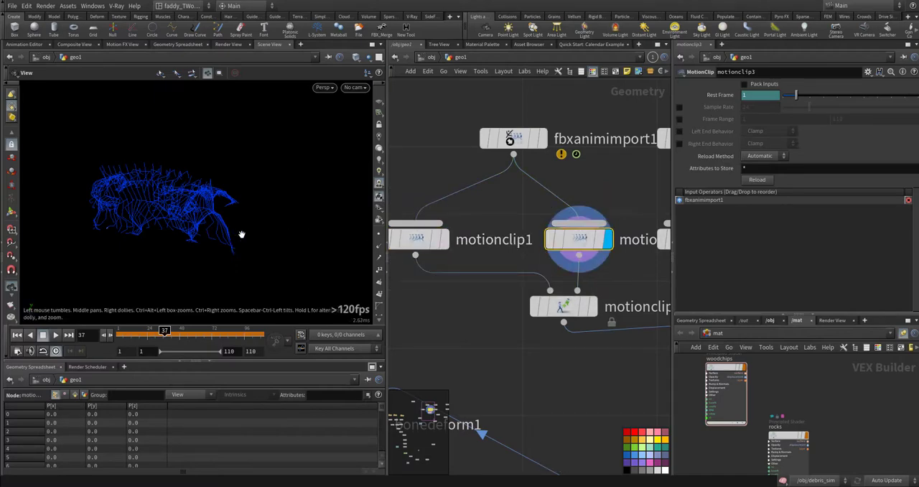
pyautogui.click(590, 310)
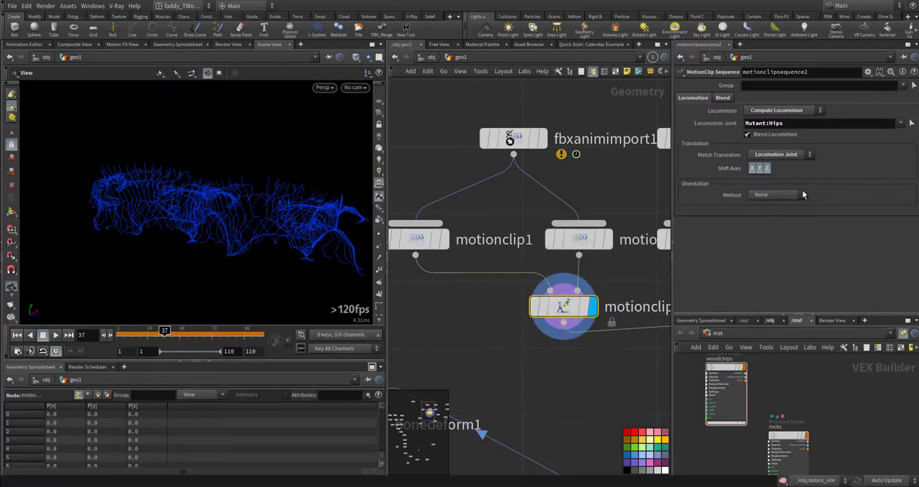
# - Examine the available Locomotion and Match Translation options of motionclipsequence2
pyautogui.click(809, 110)
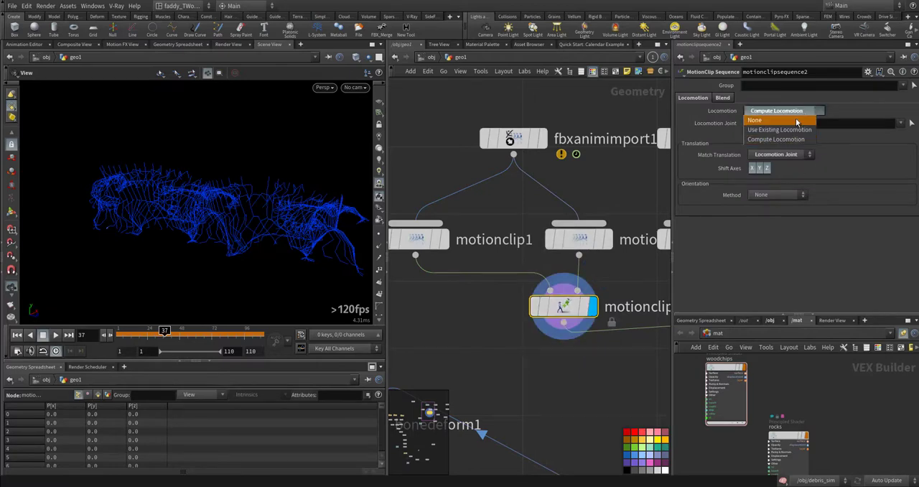
pyautogui.click(818, 182)
pyautogui.click(802, 156)
pyautogui.click(847, 149)
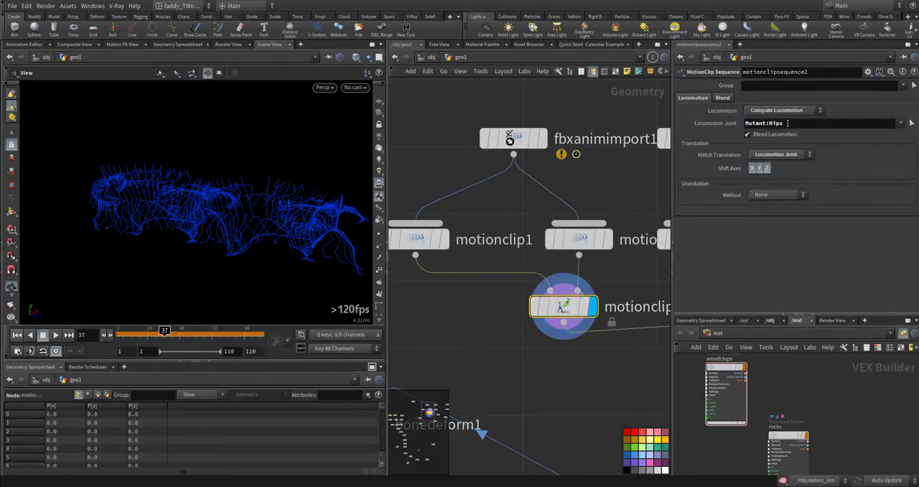
# - Display motionclipsequence1, inspect its joined poses at an angle, and check the FBX file loaded in fbxanimimport2
pyautogui.moveTo(789, 122); pyautogui.dragTo(771, 124)
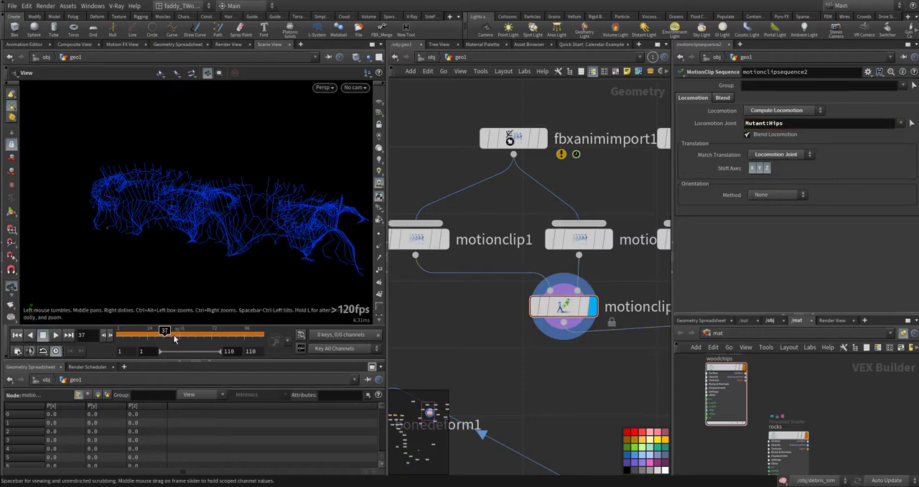
pyautogui.moveTo(613, 374); pyautogui.dragTo(470, 326, button='middle')
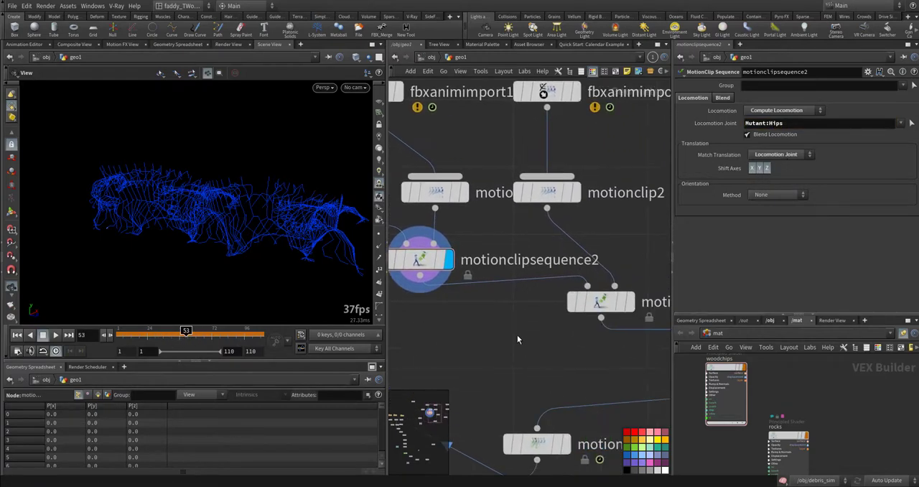
pyautogui.scroll(-2, 517, 337)
pyautogui.moveTo(539, 338); pyautogui.dragTo(499, 339, button='middle')
pyautogui.click(549, 310)
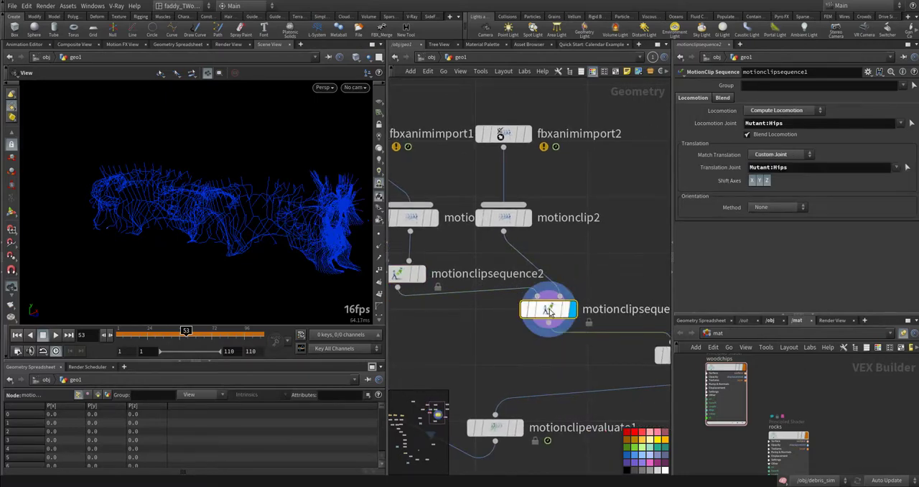
pyautogui.moveTo(324, 228); pyautogui.dragTo(248, 219)
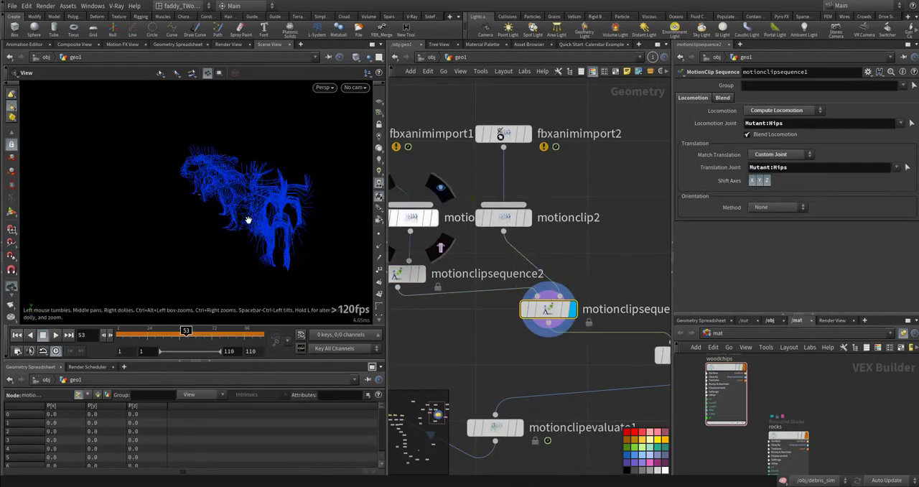
pyautogui.click(525, 135)
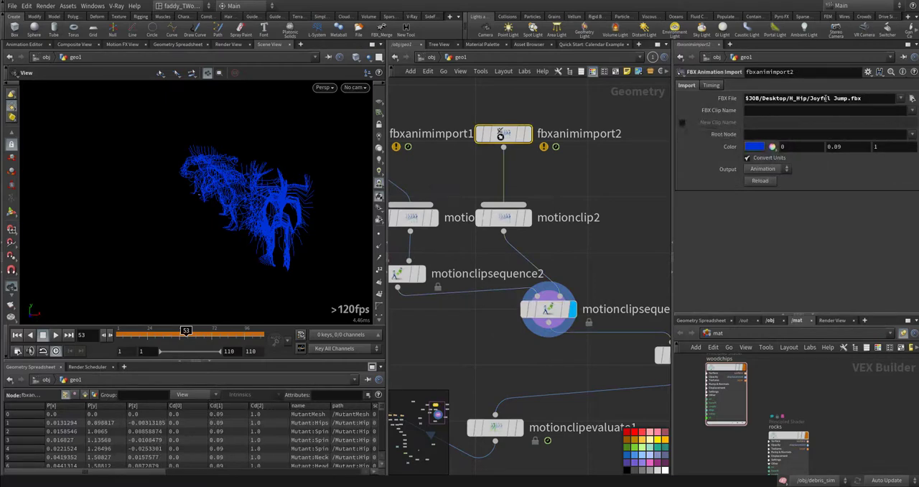
# - Review the Locomotion settings of motionclipsequence3 and display its combined pose sequence from the side
pyautogui.moveTo(605, 265); pyautogui.dragTo(426, 198, button='middle')
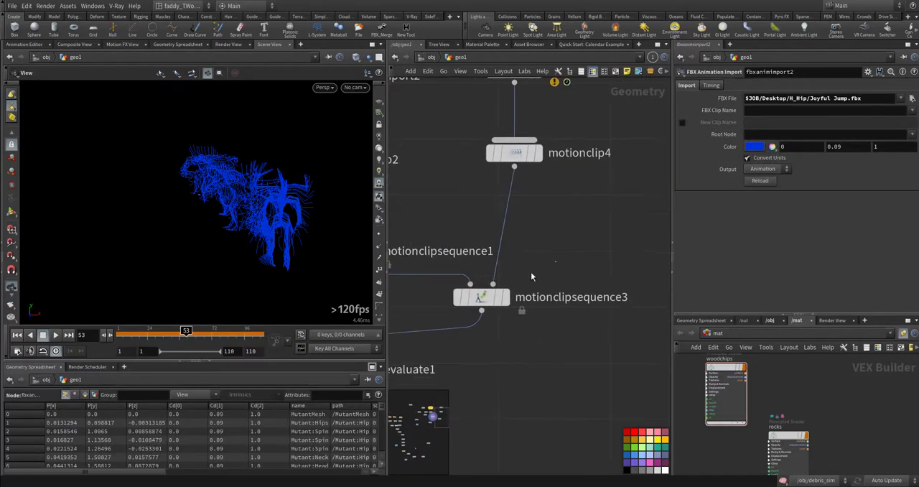
pyautogui.click(481, 296)
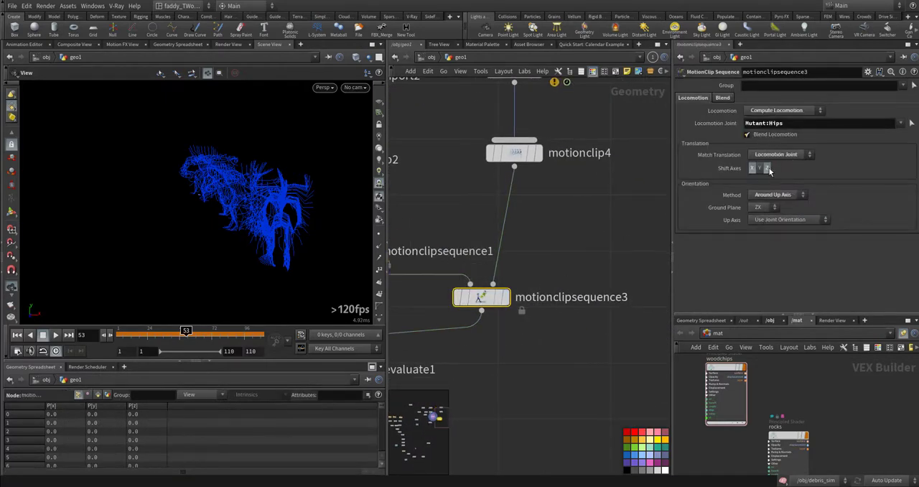
pyautogui.click(508, 263)
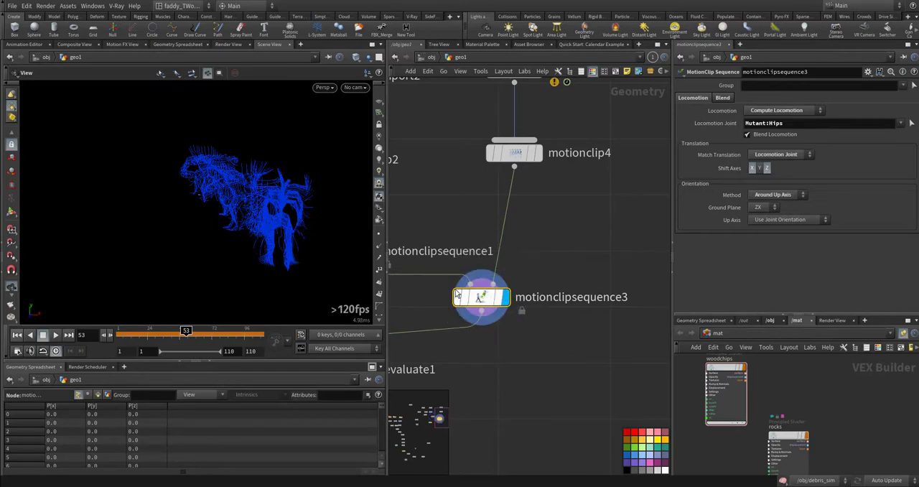
pyautogui.moveTo(280, 243); pyautogui.dragTo(356, 237)
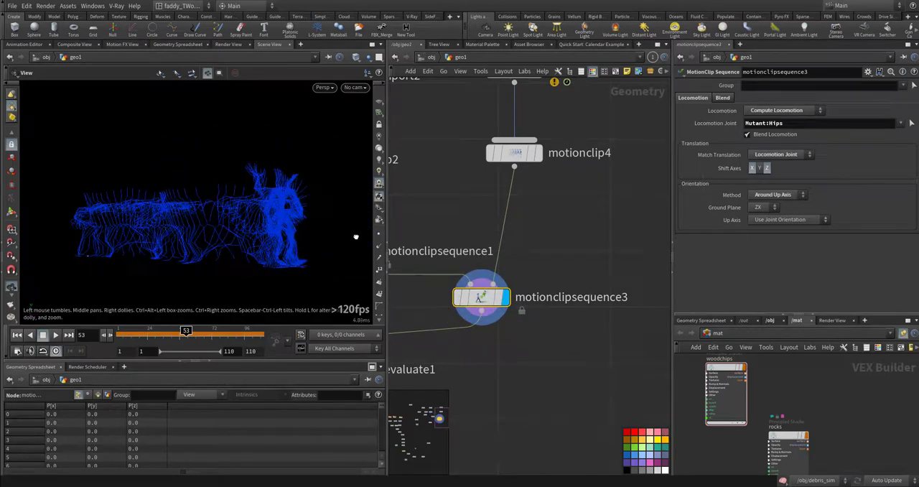
# - Display motionclipevaluate1, play back the evaluated skeleton animation, and return to the first frame
pyautogui.moveTo(545, 390); pyautogui.dragTo(659, 325, button='middle')
pyautogui.moveTo(556, 344); pyautogui.dragTo(703, 351, button='middle')
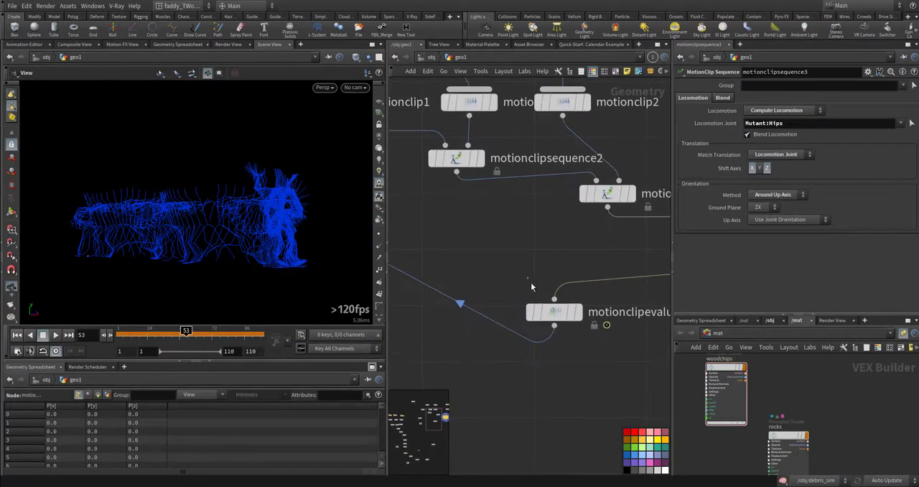
pyautogui.click(554, 312)
pyautogui.moveTo(629, 345); pyautogui.dragTo(559, 351, button='middle')
pyautogui.click(509, 316)
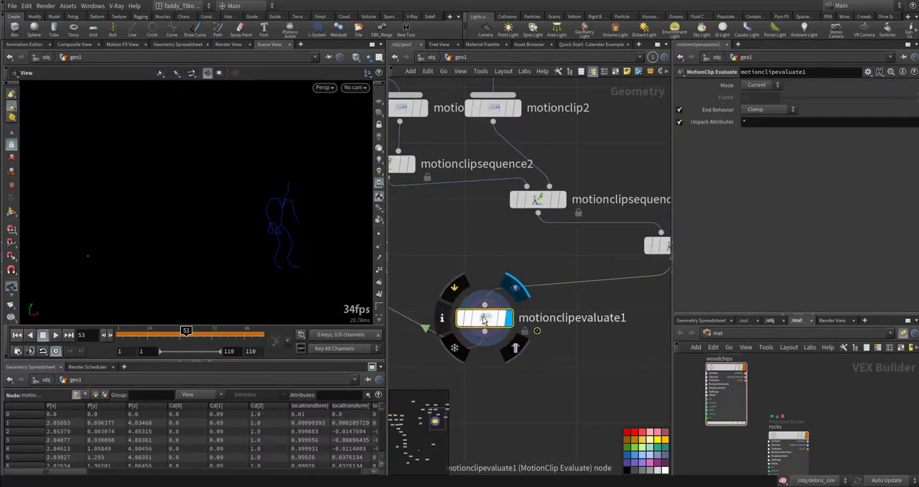
pyautogui.click(55, 335)
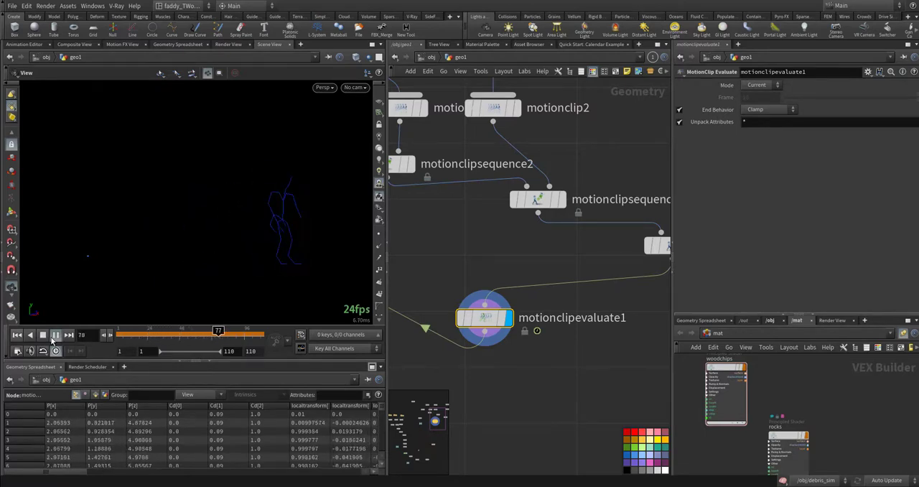
pyautogui.click(16, 336)
# - Display bonedeform1, play the skinned character's animation, and return to the first frame
pyautogui.moveTo(397, 385); pyautogui.dragTo(667, 405, button='middle')
pyautogui.scroll(-1, 549, 380)
pyautogui.moveTo(622, 361); pyautogui.dragTo(595, 395, button='middle')
pyautogui.moveTo(570, 324); pyautogui.dragTo(560, 311, button='middle')
pyautogui.click(564, 320)
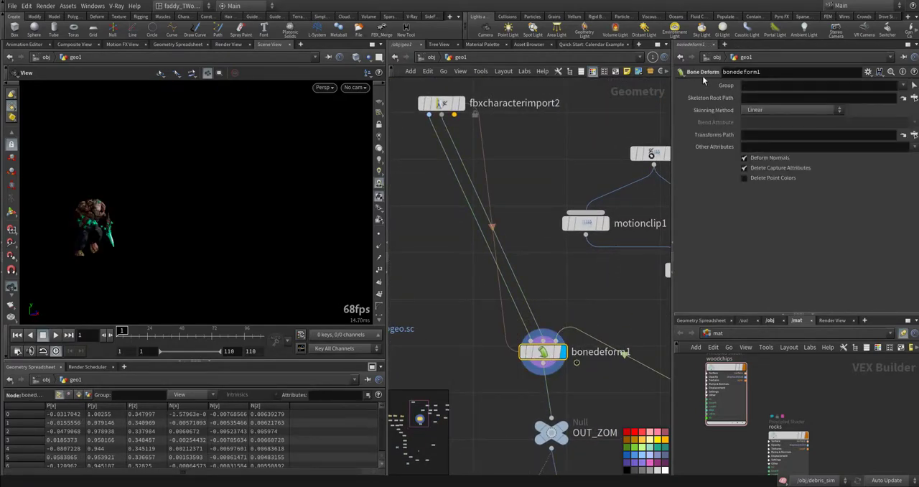
pyautogui.moveTo(588, 308); pyautogui.dragTo(587, 257, button='middle')
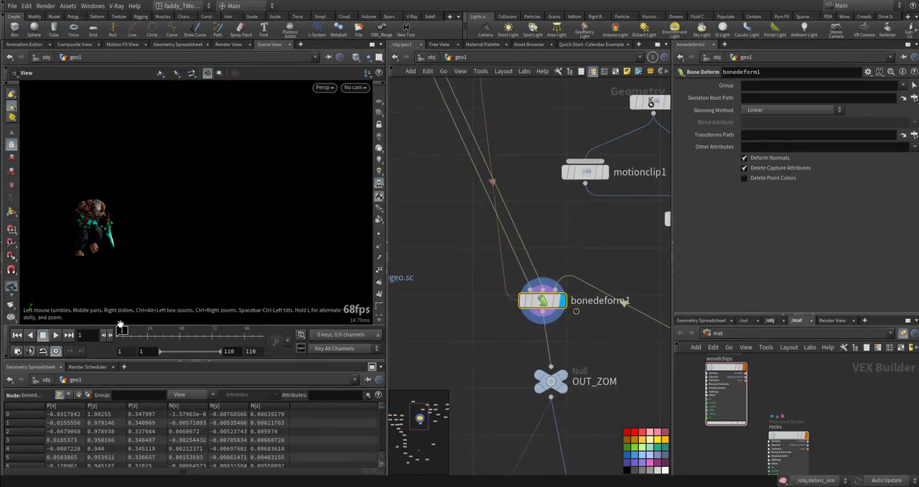
pyautogui.click(56, 336)
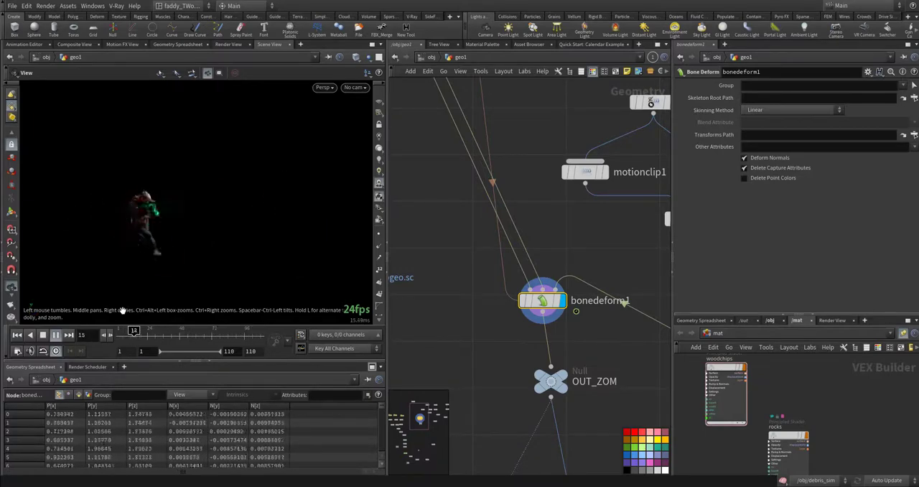
pyautogui.click(16, 335)
# - Go to the house file, material and group nodes in the network and display merge1
pyautogui.moveTo(462, 358); pyautogui.dragTo(551, 270, button='middle')
pyautogui.click(588, 310)
pyautogui.scroll(-5, 523, 314)
pyautogui.moveTo(498, 316); pyautogui.dragTo(610, 302, button='middle')
pyautogui.moveTo(560, 288); pyautogui.dragTo(627, 310, button='middle')
pyautogui.scroll(5, 605, 329)
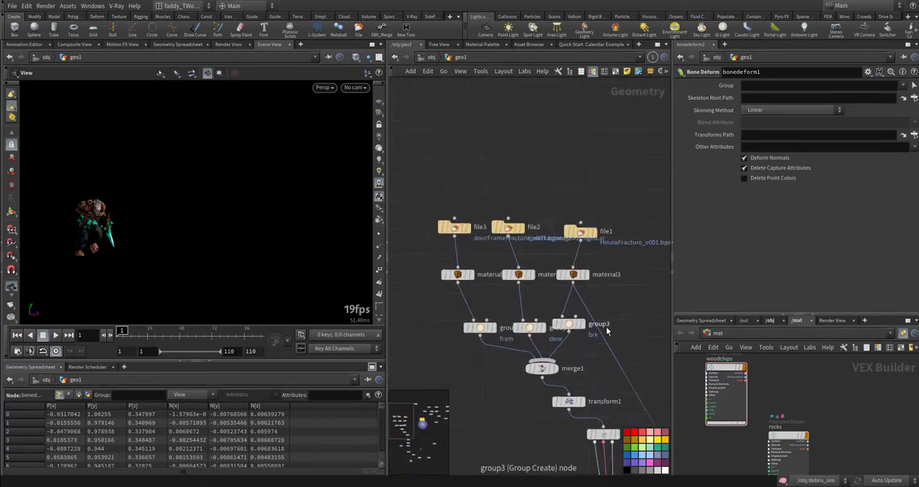
pyautogui.moveTo(563, 388); pyautogui.dragTo(594, 355, button='middle')
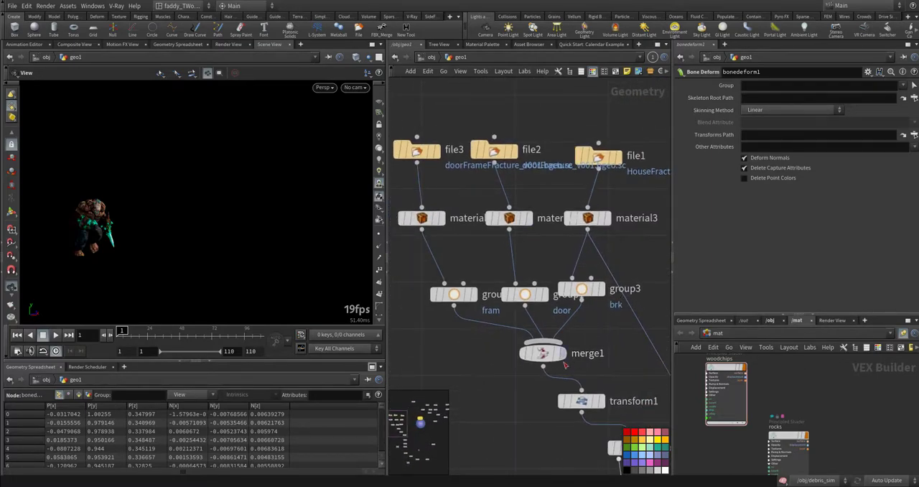
pyautogui.click(563, 354)
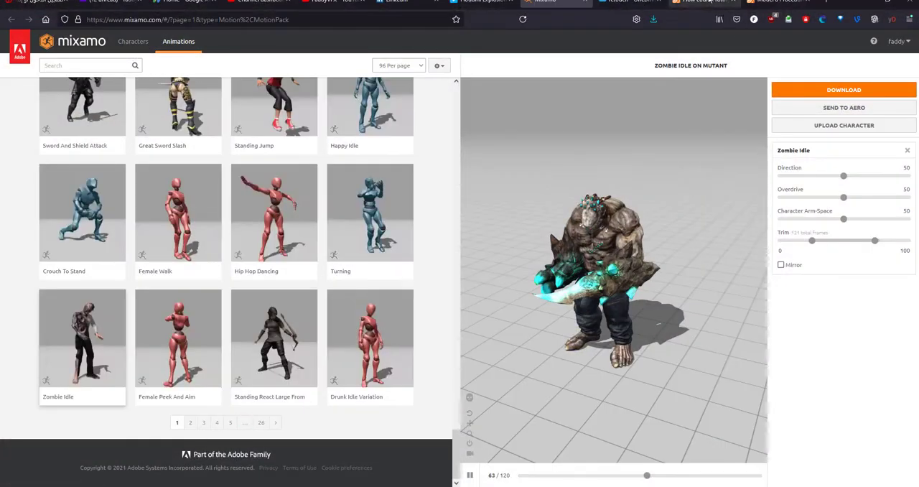
# - Show the SideFX tutorial page Model a Procedural House in the browser, highlight its title, and return to Houdini
pyautogui.click(709, 2)
pyautogui.click(755, 3)
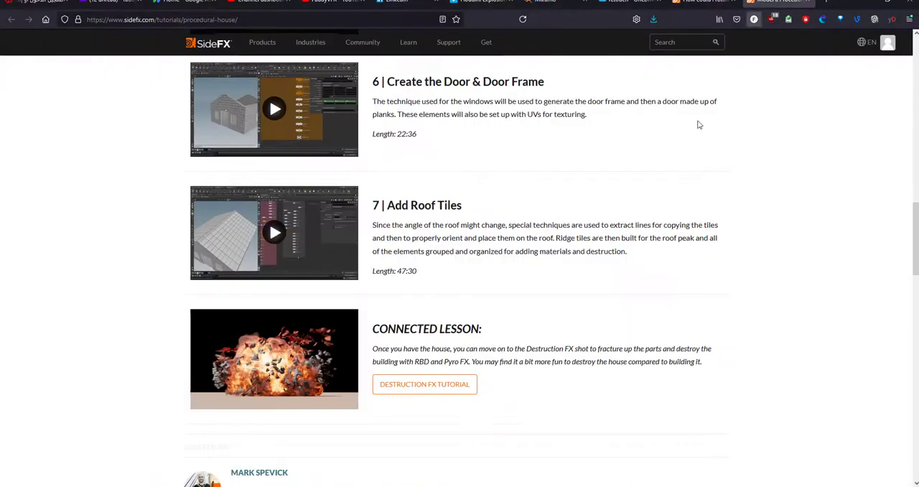
pyautogui.scroll(9, 626, 233)
pyautogui.scroll(5, 628, 231)
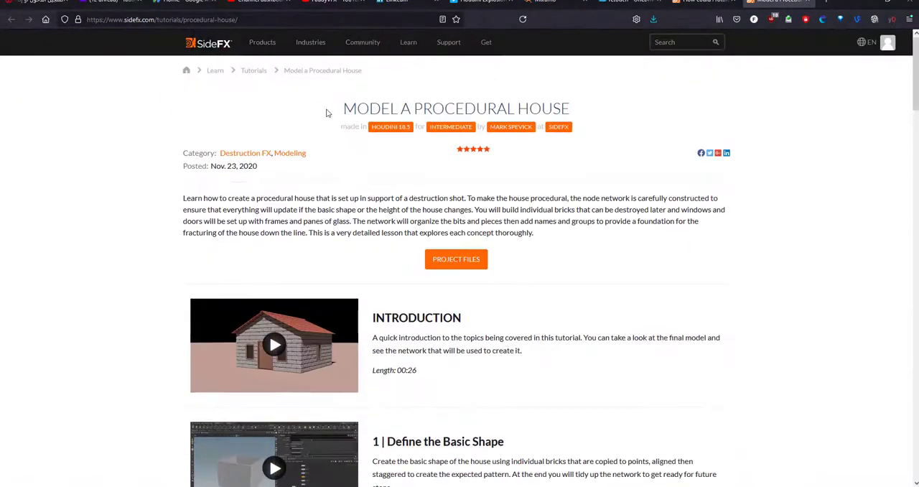
pyautogui.moveTo(343, 109); pyautogui.dragTo(575, 119)
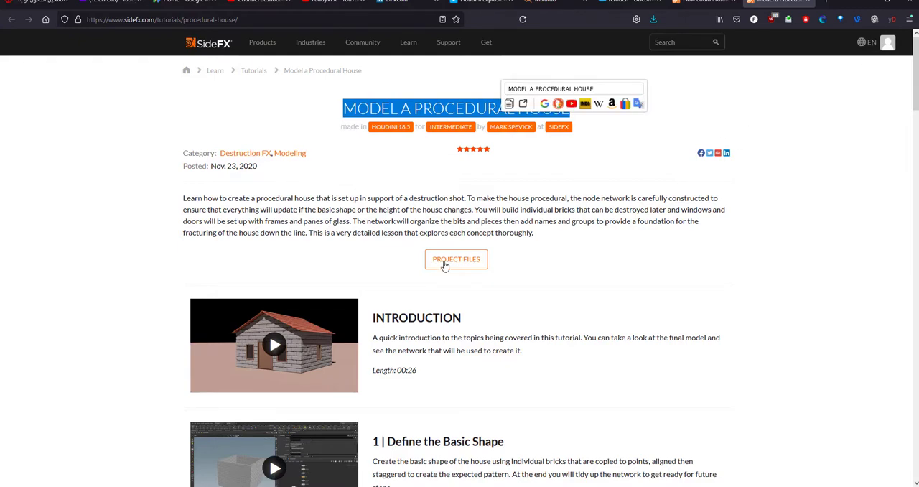
pyautogui.click(863, 3)
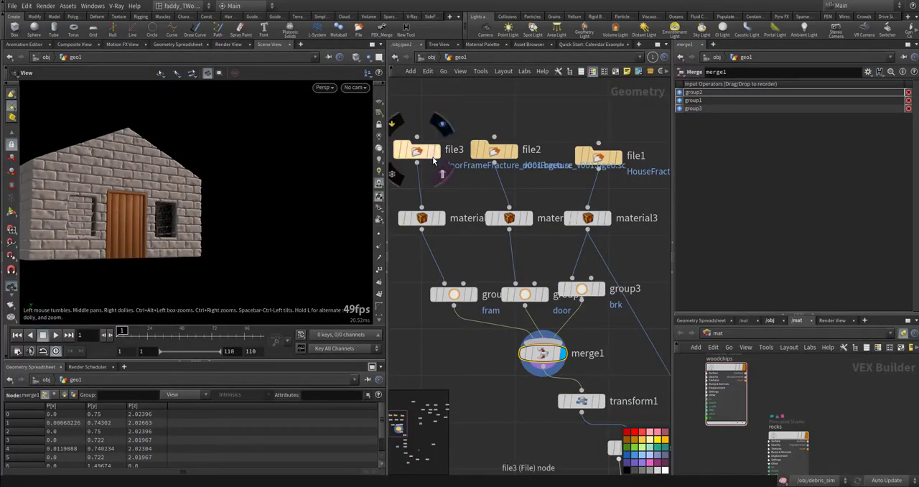
# - Display file3, file2 and file1 in turn to view the door frame, door and brick house geometry separately
pyautogui.click(435, 150)
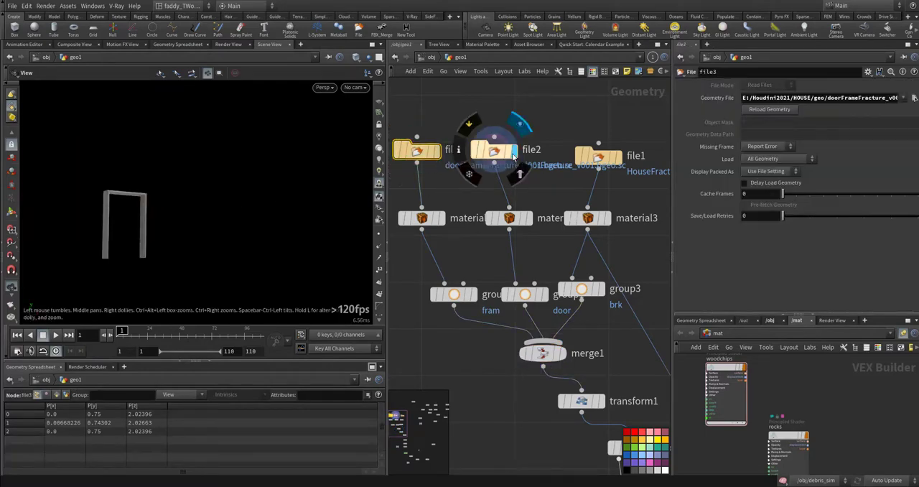
pyautogui.click(512, 150)
pyautogui.click(618, 158)
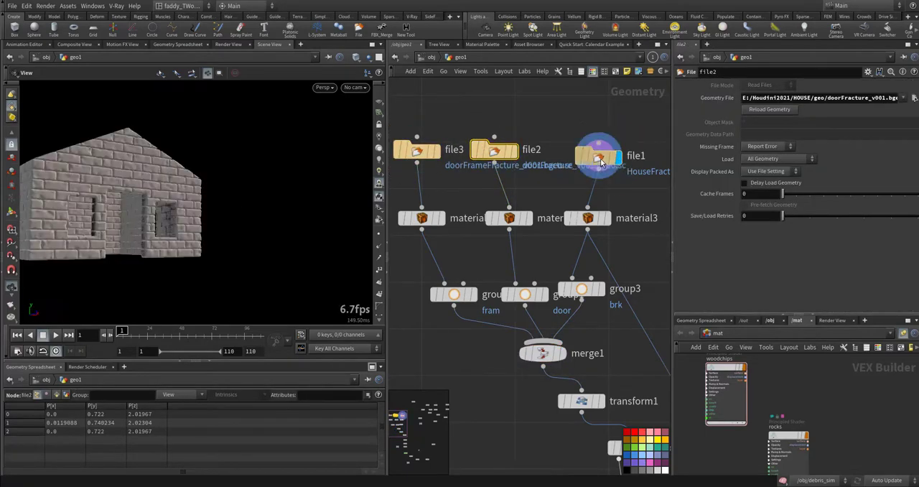
pyautogui.moveTo(138, 188); pyautogui.dragTo(232, 100)
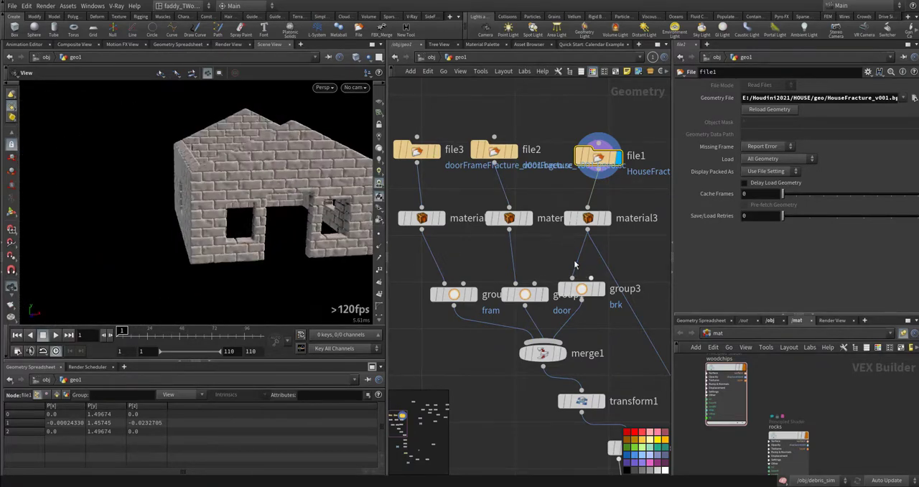
# - Review the three material nodes and the brk and door group nodes, and display the combined house at merge1
pyautogui.moveTo(439, 202); pyautogui.dragTo(597, 227)
pyautogui.moveTo(567, 291); pyautogui.dragTo(553, 242, button='middle')
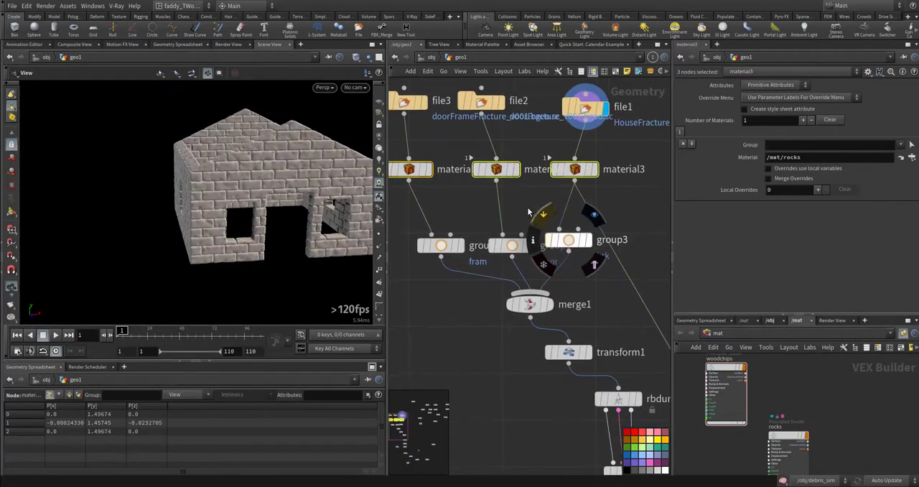
pyautogui.click(528, 246)
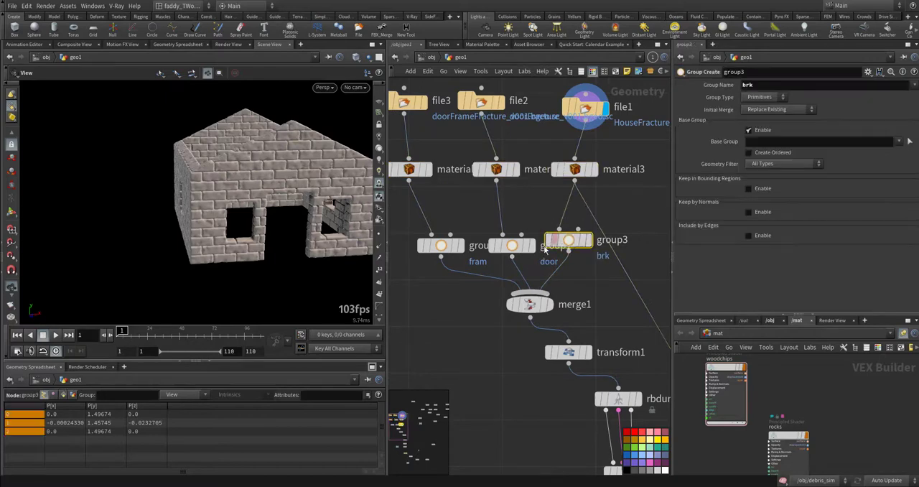
pyautogui.click(554, 290)
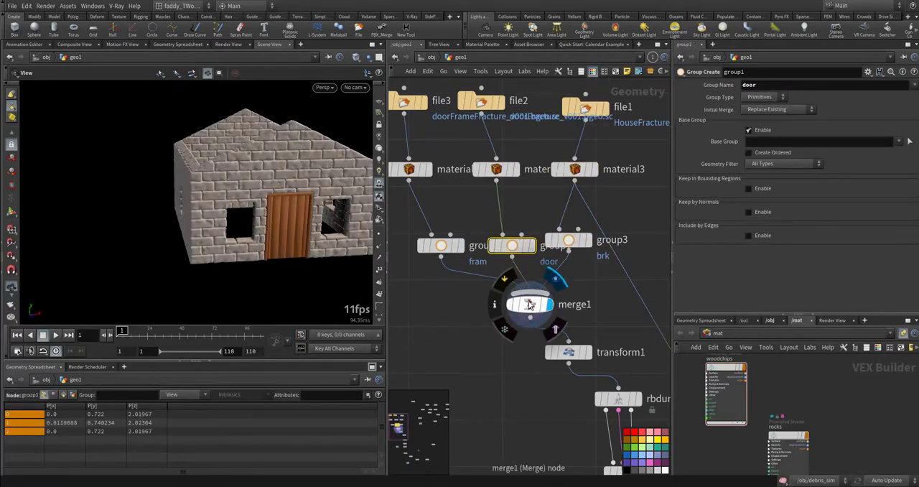
pyautogui.click(529, 304)
# - Display transform1, check its Translate settings, and inspect the open-topped house from the front and above
pyautogui.moveTo(589, 365); pyautogui.dragTo(532, 267, button='middle')
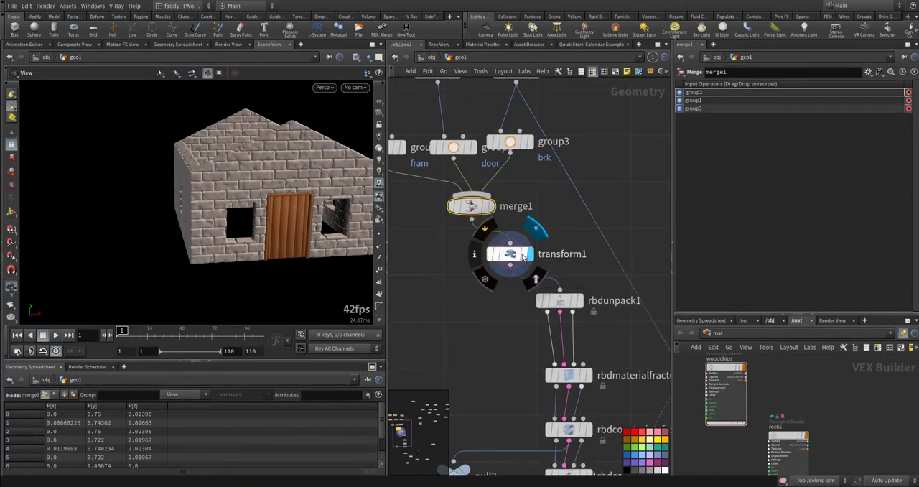
pyautogui.click(528, 254)
pyautogui.click(509, 254)
pyautogui.moveTo(493, 348); pyautogui.dragTo(470, 355, button='middle')
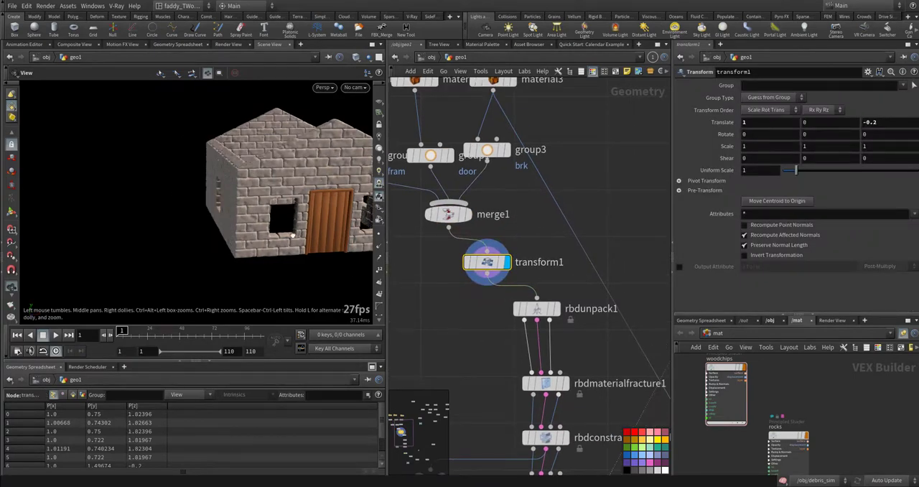
pyautogui.moveTo(292, 234); pyautogui.dragTo(158, 144)
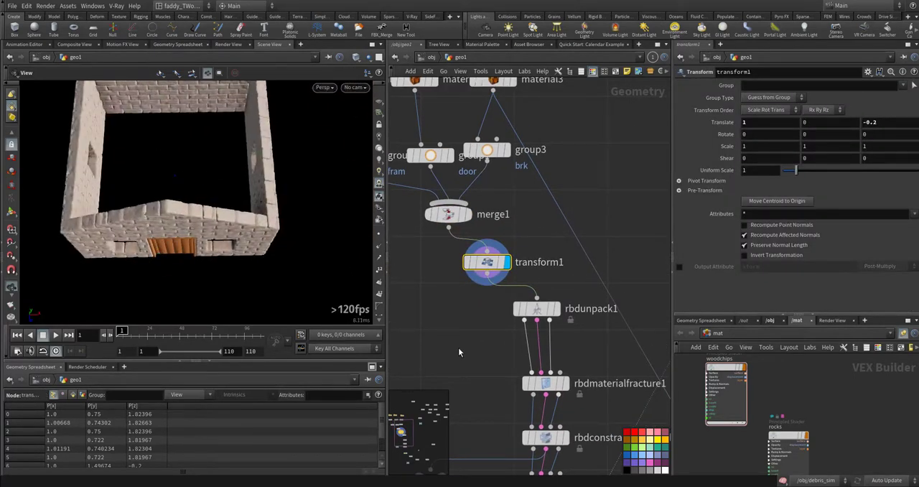
# - Display rbdunpack1 with its transfer settings and view the unpacked house from the front
pyautogui.moveTo(458, 347); pyautogui.dragTo(453, 297, button='middle')
pyautogui.click(553, 260)
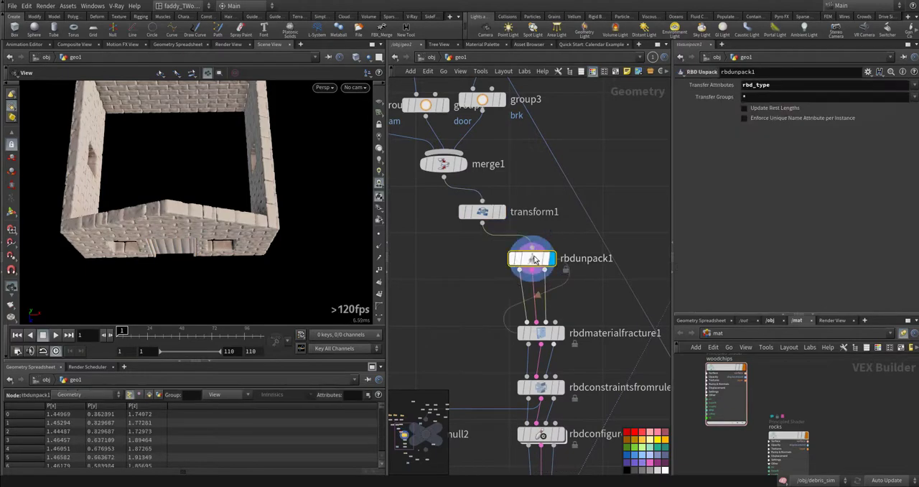
pyautogui.moveTo(242, 266); pyautogui.dragTo(247, 192)
# - Display rbdmaterialfracture1 and open its Primary Fracture settings
pyautogui.moveTo(454, 367); pyautogui.dragTo(443, 289, button='middle')
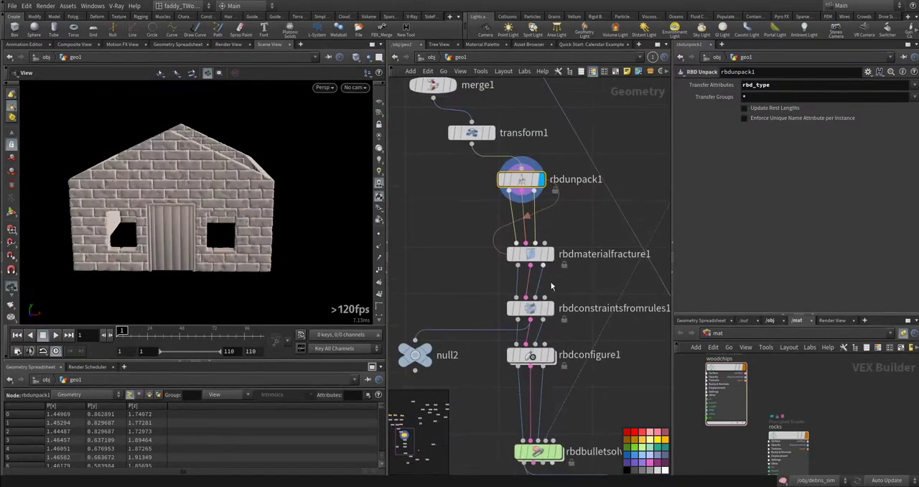
pyautogui.click(530, 254)
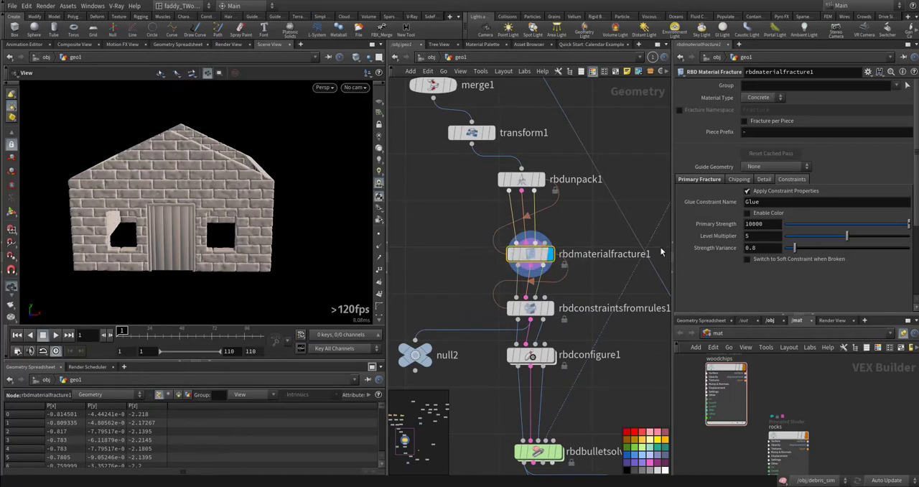
pyautogui.click(708, 180)
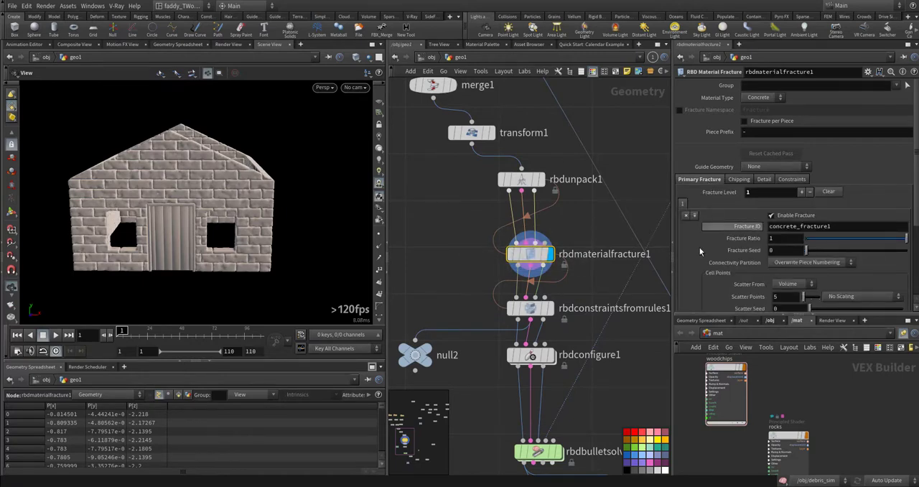
# - Check the glue constraint settings of rbdmaterialfracture1, then display rbdconstraintsfromrules1 and inspect its constraint lines around the door and windows
pyautogui.click(790, 179)
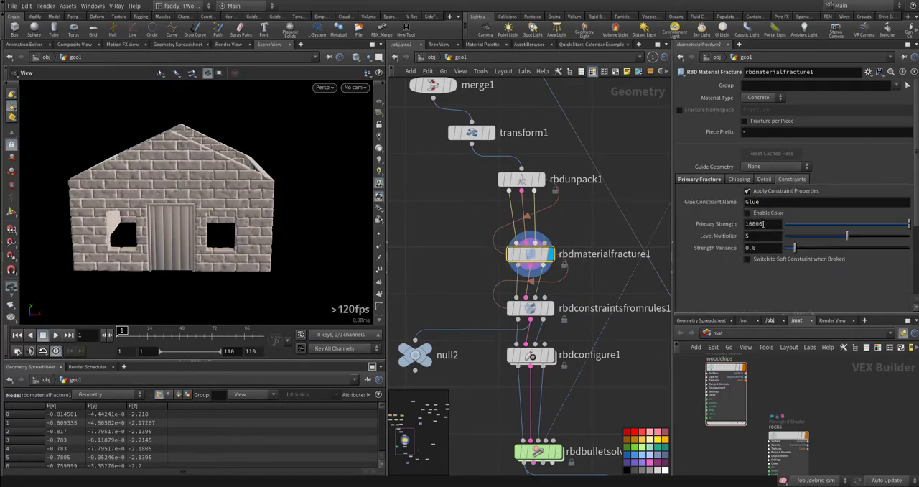
pyautogui.moveTo(462, 296); pyautogui.dragTo(448, 228, button='middle')
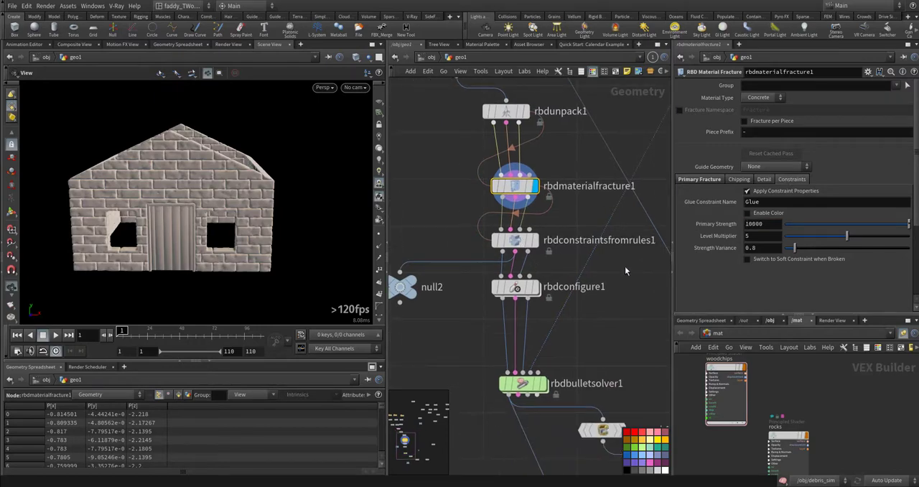
pyautogui.click(525, 240)
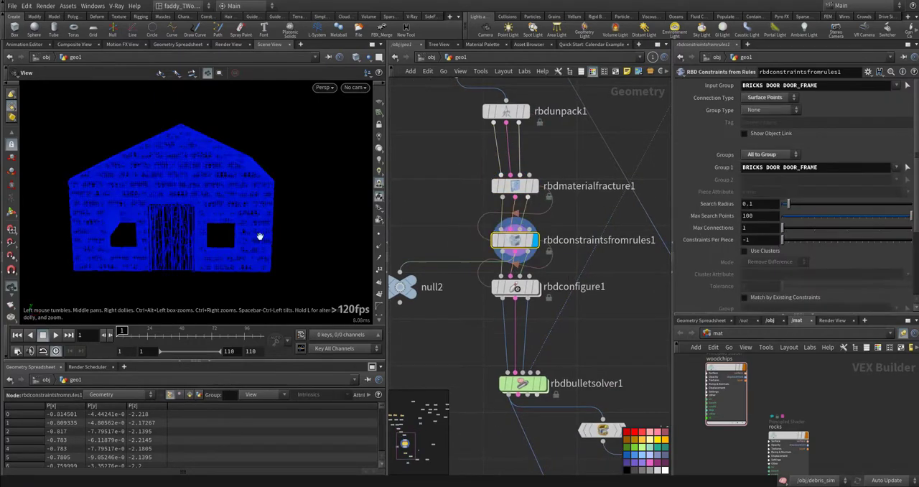
pyautogui.moveTo(192, 225); pyautogui.dragTo(239, 234)
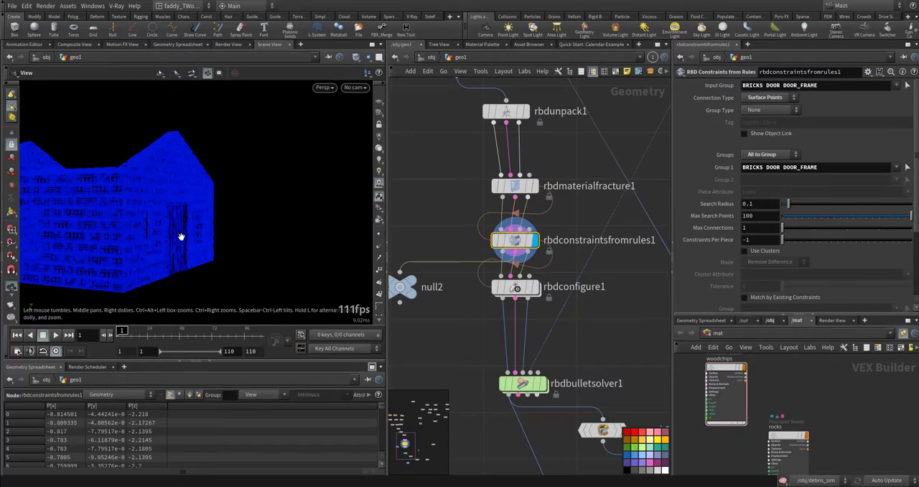
pyautogui.moveTo(181, 237); pyautogui.dragTo(337, 228)
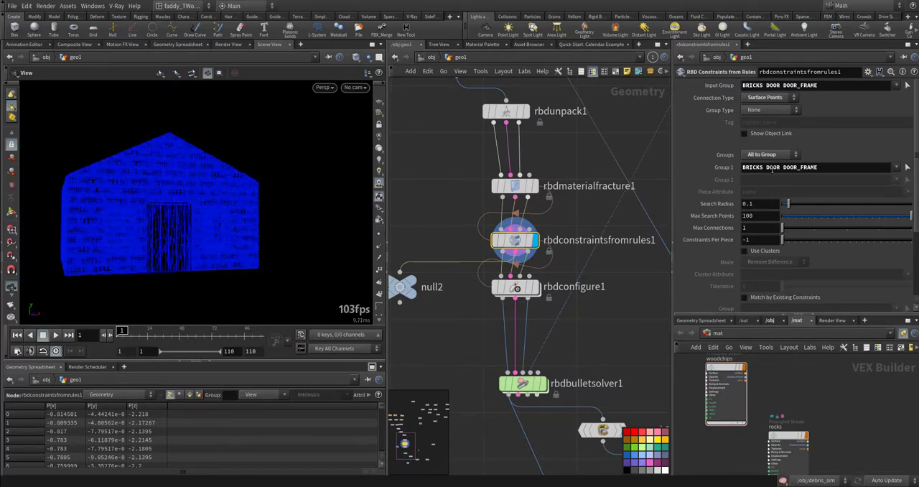
pyautogui.moveTo(203, 215)
pyautogui.mouseDown()
pyautogui.moveTo(154, 211)
pyautogui.moveTo(225, 234)
pyautogui.moveTo(218, 219)
pyautogui.mouseUp()
pyautogui.moveTo(218, 219); pyautogui.dragTo(311, 215, button='right')
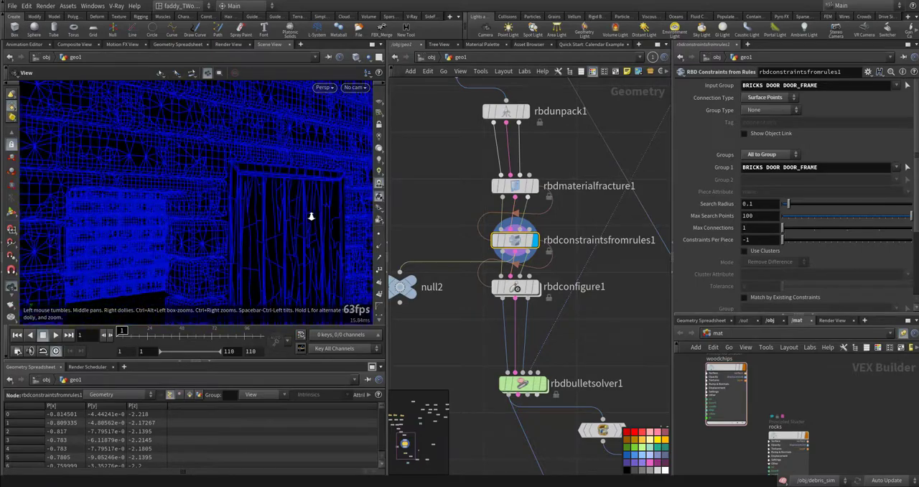
pyautogui.moveTo(280, 232); pyautogui.dragTo(237, 228)
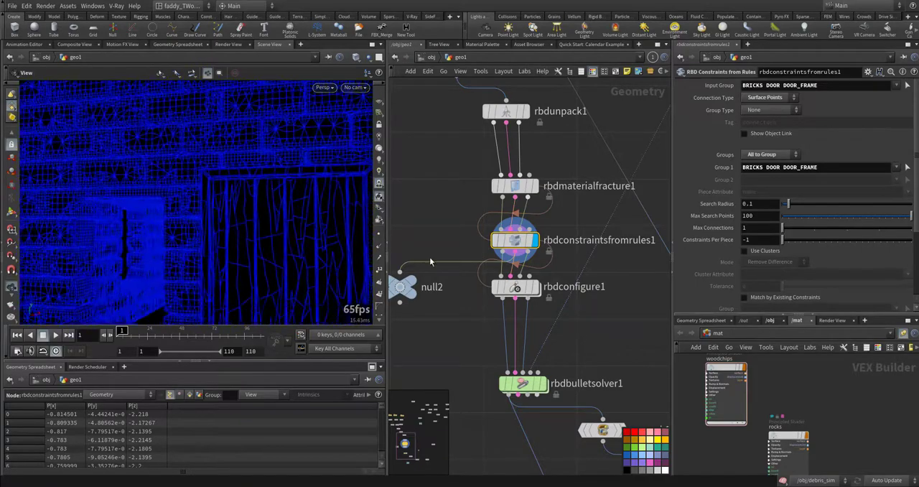
# - Display rbdconfigure1 and set its Visualize option to Active
pyautogui.click(536, 287)
pyautogui.click(516, 287)
pyautogui.moveTo(326, 279); pyautogui.dragTo(194, 267, button='right')
pyautogui.moveTo(215, 262); pyautogui.dragTo(188, 252)
pyautogui.moveTo(230, 251); pyautogui.dragTo(144, 258, button='middle')
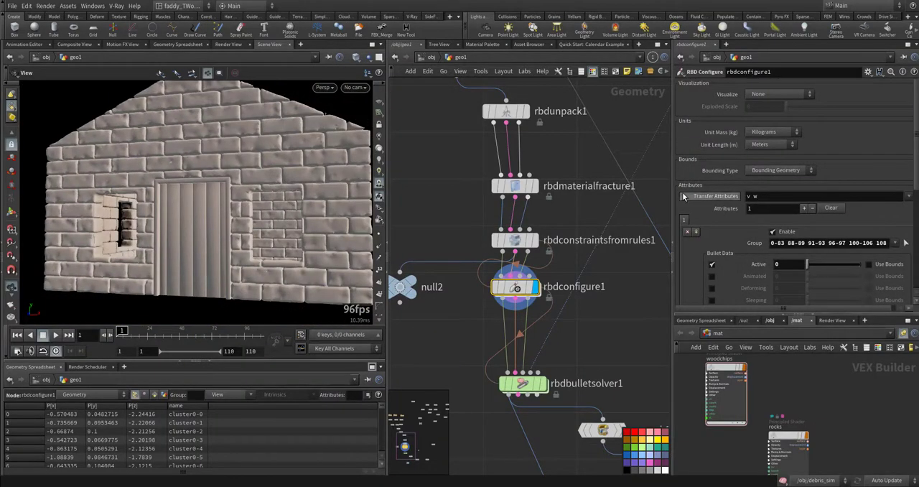
pyautogui.click(772, 93)
pyautogui.click(772, 106)
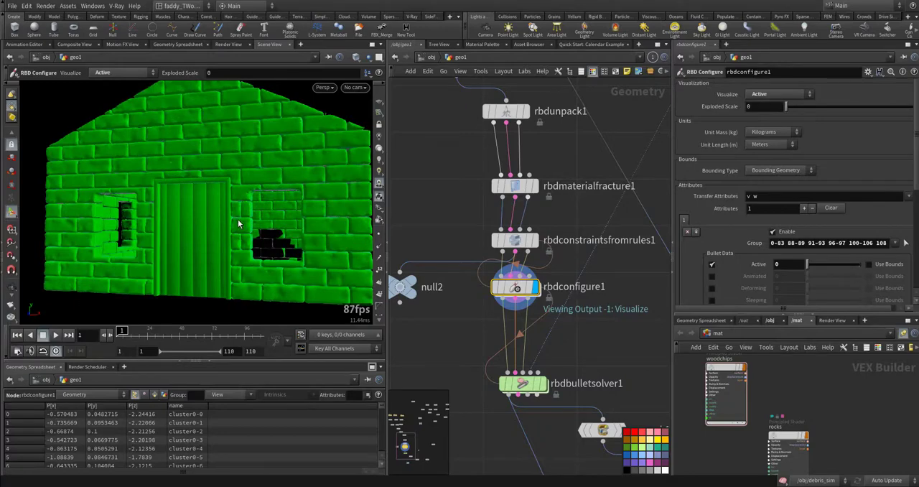
# - Inspect the Active visualization of the house from the side and the front
pyautogui.press('Escape')
pyautogui.moveTo(318, 226); pyautogui.dragTo(238, 230)
pyautogui.moveTo(238, 229); pyautogui.dragTo(251, 248, button='right')
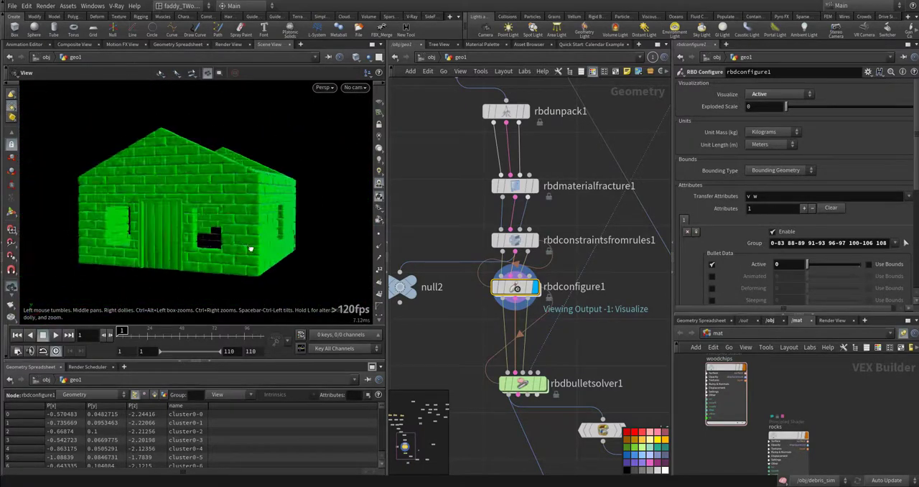
pyautogui.moveTo(250, 249); pyautogui.dragTo(171, 224)
pyautogui.press('Escape')
# - Redefine the rbdconfigure1 Group by selecting the lower front corner bricks and the walls seen through both windows, and check the house from both sides
pyautogui.click(905, 243)
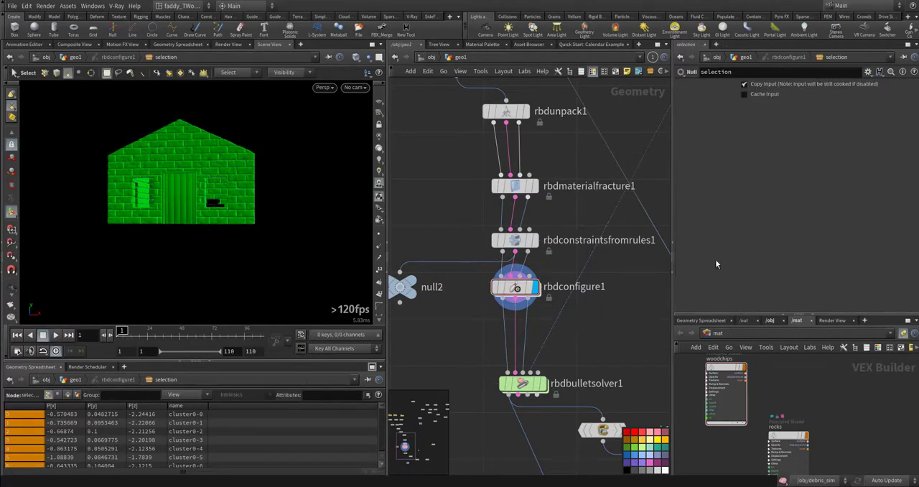
pyautogui.moveTo(284, 176); pyautogui.dragTo(244, 231)
pyautogui.keyDown('shift'); pyautogui.moveTo(88, 188); pyautogui.dragTo(114, 226); pyautogui.keyUp('shift')
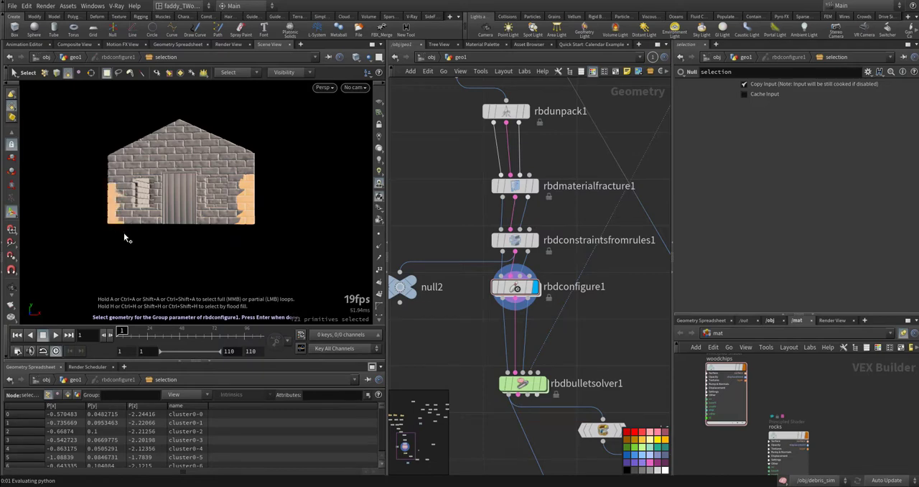
pyautogui.keyDown('alt'); pyautogui.moveTo(289, 194); pyautogui.dragTo(230, 200); pyautogui.keyUp('alt')
pyautogui.keyDown('alt'); pyautogui.moveTo(316, 224); pyautogui.dragTo(213, 228); pyautogui.keyUp('alt')
pyautogui.keyDown('shift'); pyautogui.moveTo(307, 132); pyautogui.dragTo(272, 273); pyautogui.keyUp('shift')
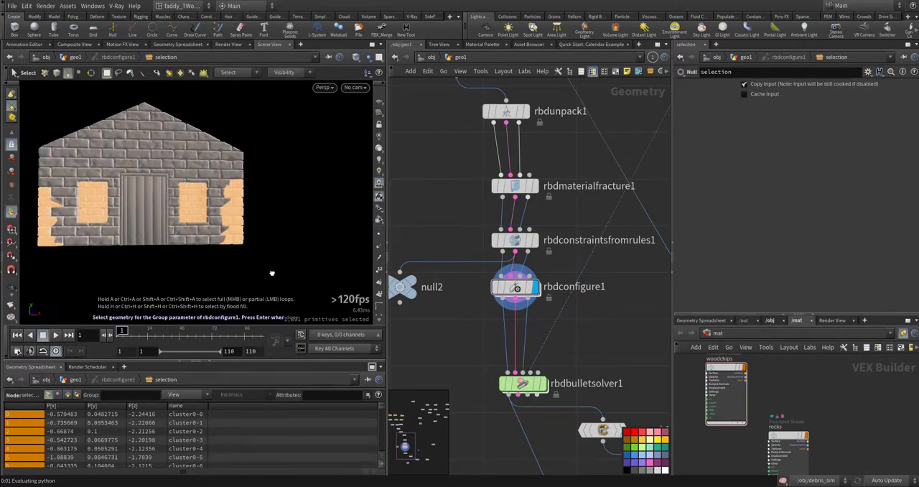
pyautogui.press('Return')
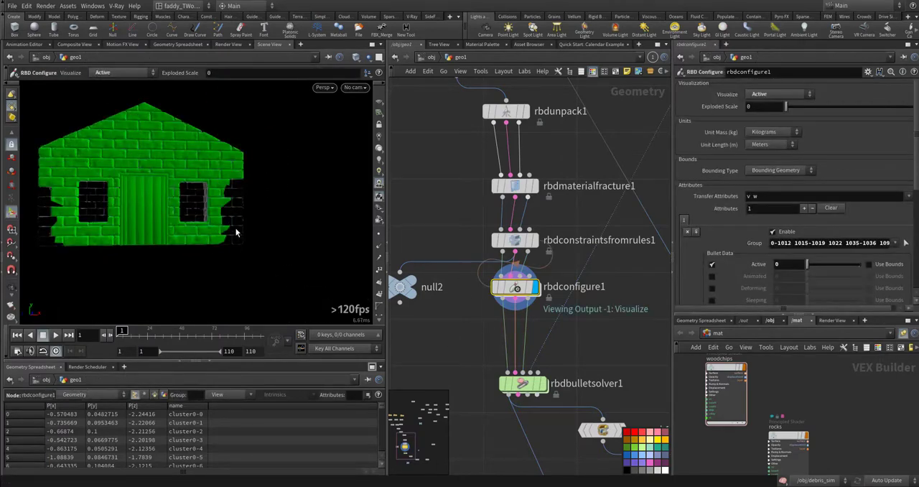
pyautogui.keyDown('alt'); pyautogui.moveTo(147, 245); pyautogui.dragTo(194, 247); pyautogui.keyUp('alt')
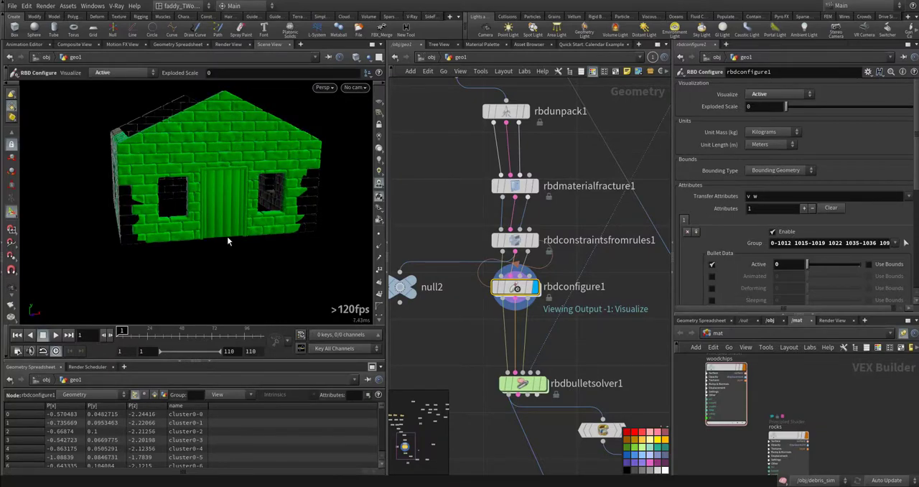
pyautogui.keyDown('alt'); pyautogui.moveTo(301, 234); pyautogui.dragTo(208, 216); pyautogui.keyUp('alt')
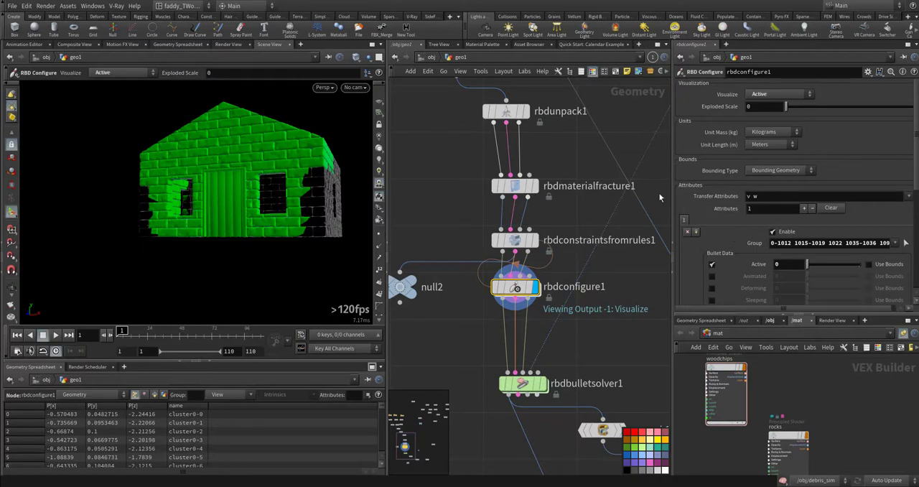
# - Display rbdbulletsolver1, view the house and character from above, and examine the solver's collision geometry input
pyautogui.click(541, 384)
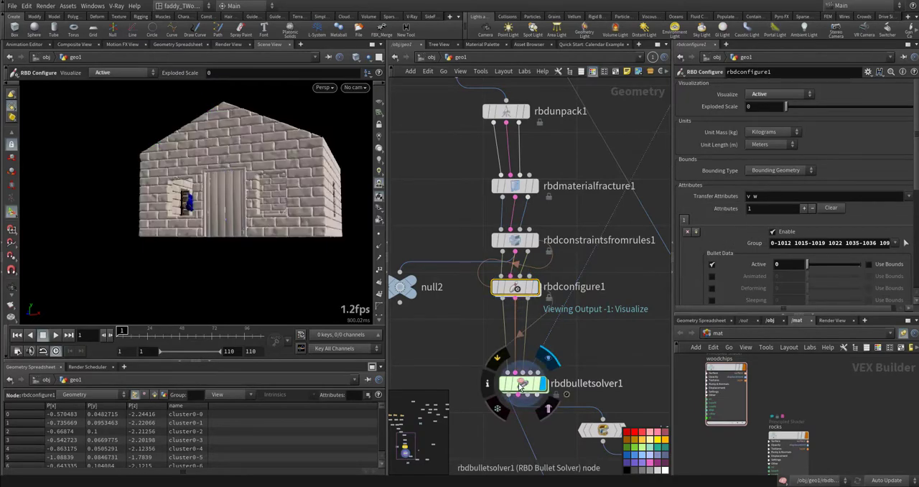
pyautogui.press('Escape')
pyautogui.moveTo(318, 249); pyautogui.dragTo(365, 270)
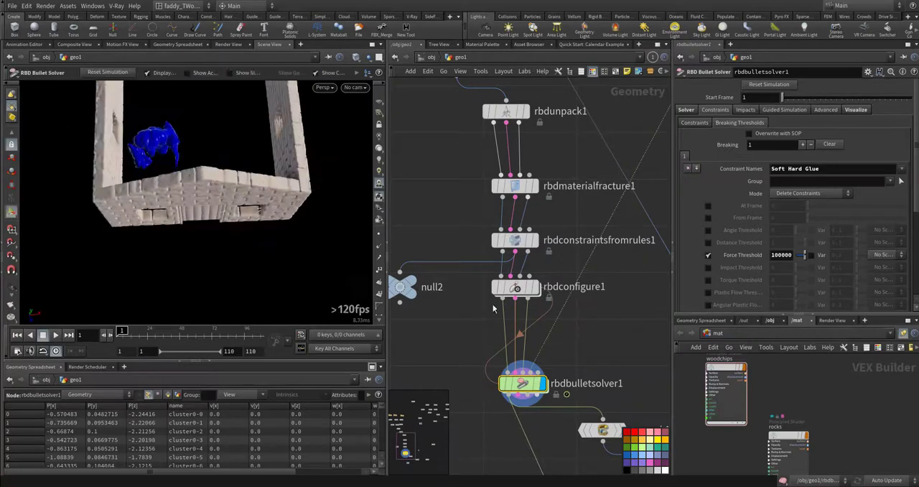
pyautogui.moveTo(583, 352); pyautogui.dragTo(568, 346, button='middle')
pyautogui.scroll(4, 508, 379)
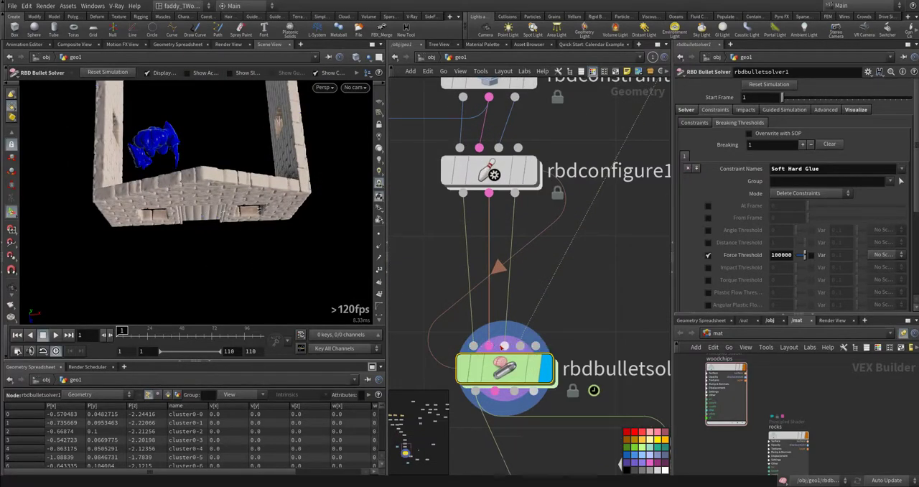
pyautogui.moveTo(607, 321); pyautogui.dragTo(564, 319, button='middle')
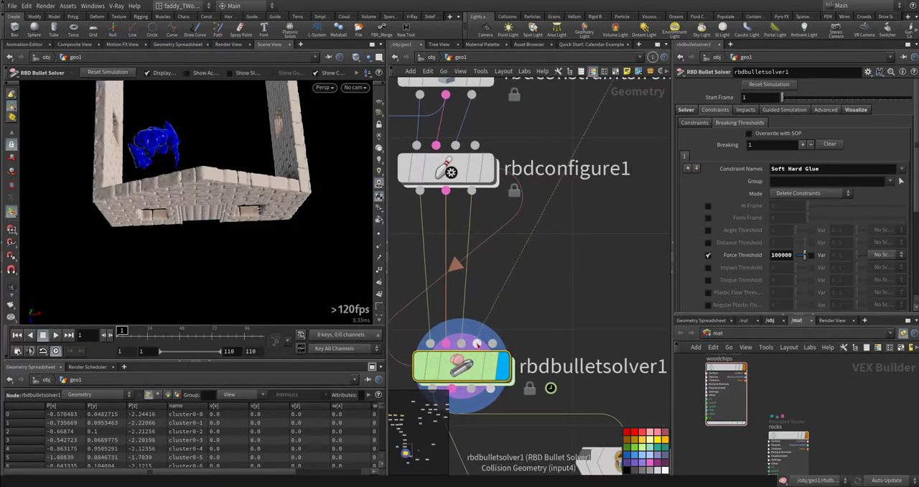
pyautogui.scroll(-4, 637, 294)
# - Trace the solver's collision input up to the OUT_ZOM null and display the character there
pyautogui.moveTo(655, 229); pyautogui.dragTo(591, 310, button='middle')
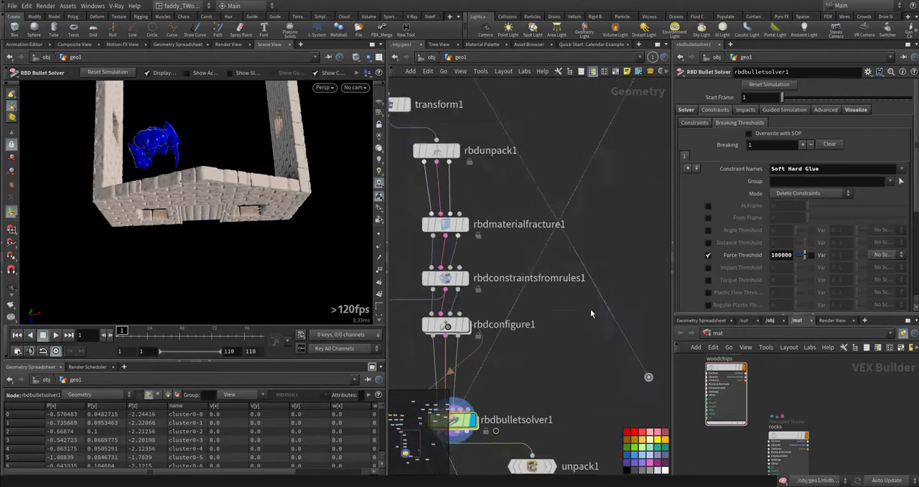
pyautogui.moveTo(664, 166); pyautogui.dragTo(615, 296, button='middle')
pyautogui.moveTo(620, 141); pyautogui.dragTo(552, 244, button='middle')
pyautogui.click(556, 198)
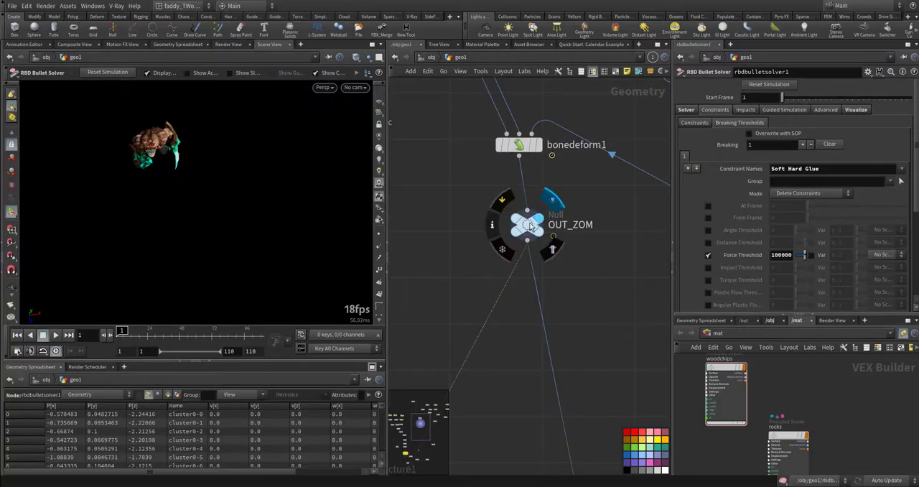
pyautogui.click(527, 224)
pyautogui.keyDown('alt'); pyautogui.moveTo(180, 174); pyautogui.dragTo(189, 144); pyautogui.keyUp('alt')
pyautogui.moveTo(448, 353); pyautogui.dragTo(555, 277, button='middle')
pyautogui.moveTo(518, 432); pyautogui.dragTo(597, 176, button='middle')
# - Display rbdbulletsolver1 again and choose Create Deforming Static Objects as the collision Initial Object Type in its Solver settings
pyautogui.click(491, 332)
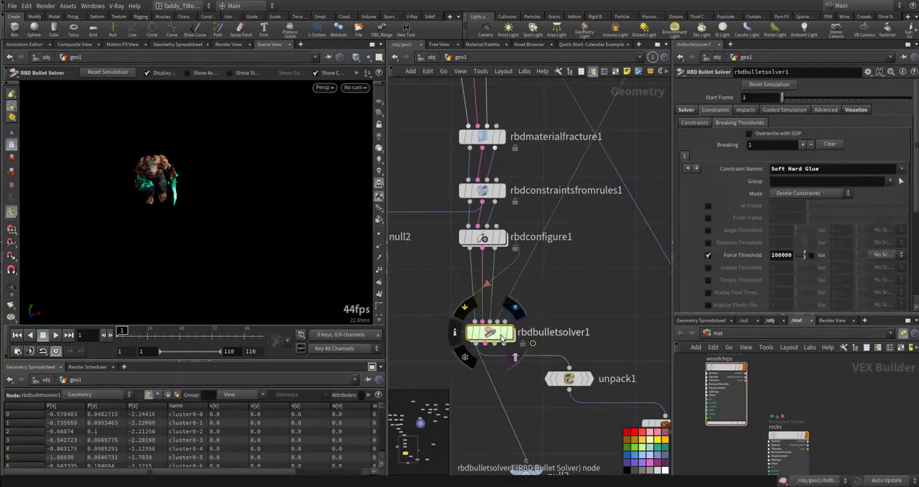
pyautogui.click(502, 333)
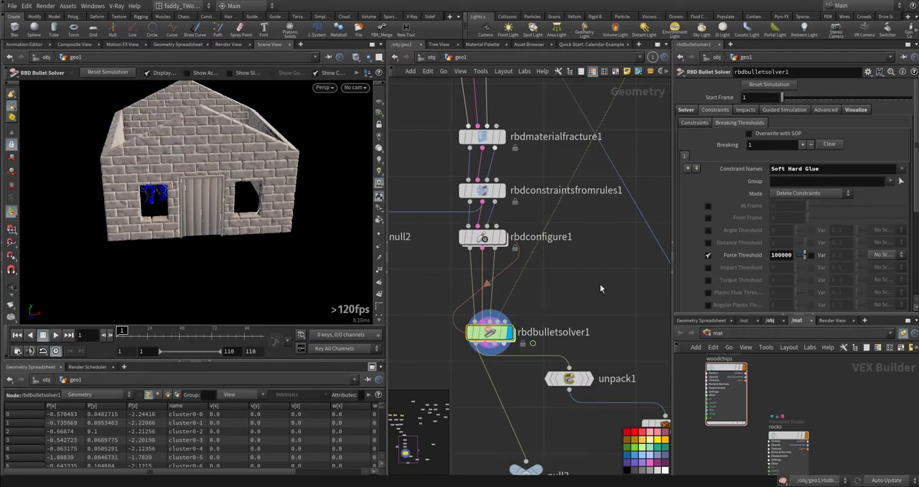
pyautogui.click(697, 125)
pyautogui.click(690, 111)
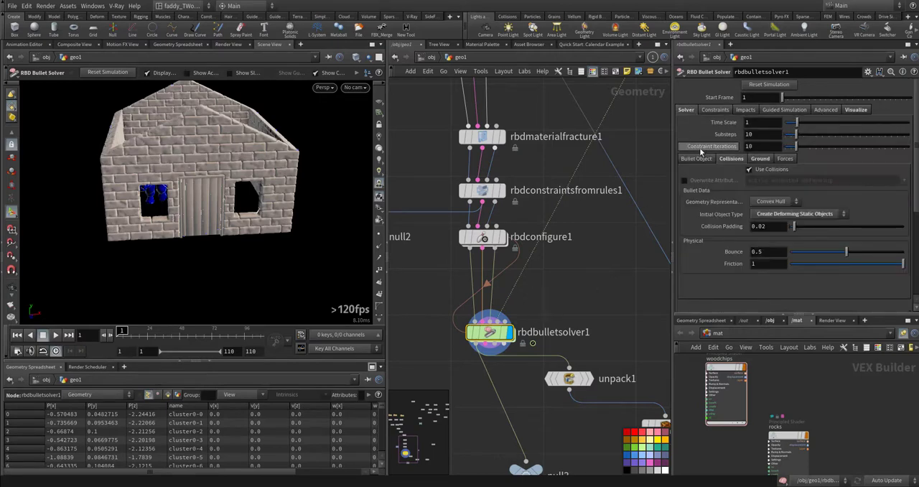
pyautogui.click(799, 214)
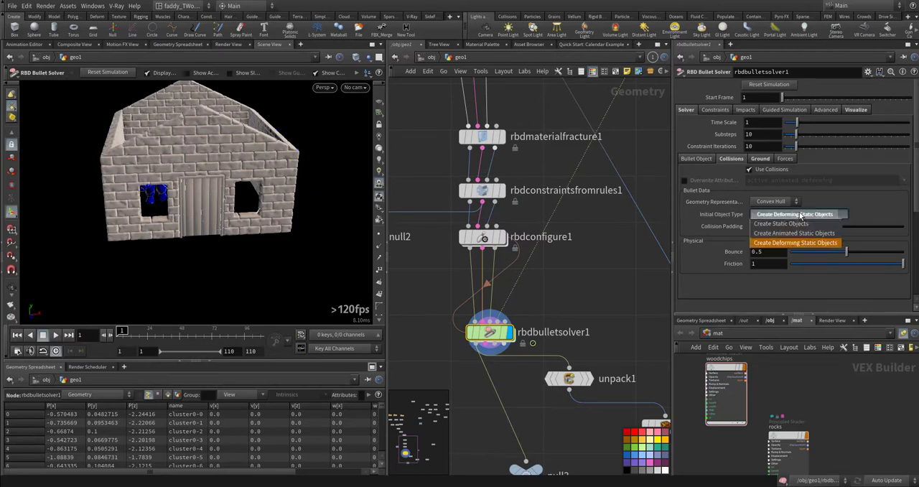
pyautogui.click(794, 243)
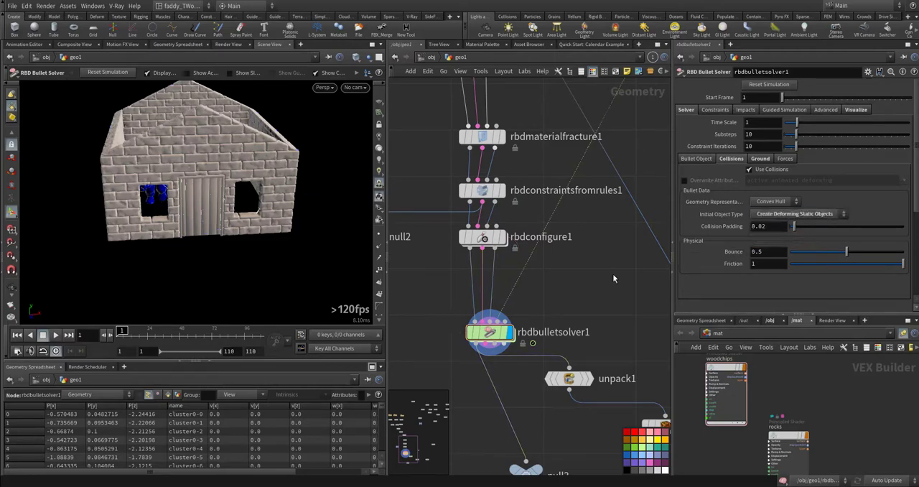
# - Display null3, play the house destruction simulation, and return to the first frame to view the house from the side
pyautogui.moveTo(582, 355); pyautogui.dragTo(586, 244, button='middle')
pyautogui.moveTo(558, 313); pyautogui.dragTo(569, 269, button='middle')
pyautogui.click(548, 320)
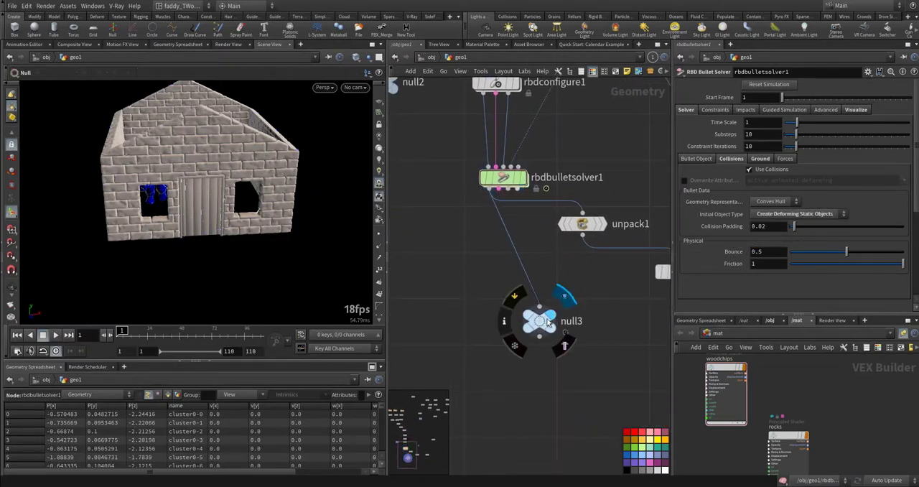
pyautogui.click(539, 320)
pyautogui.press('Up')
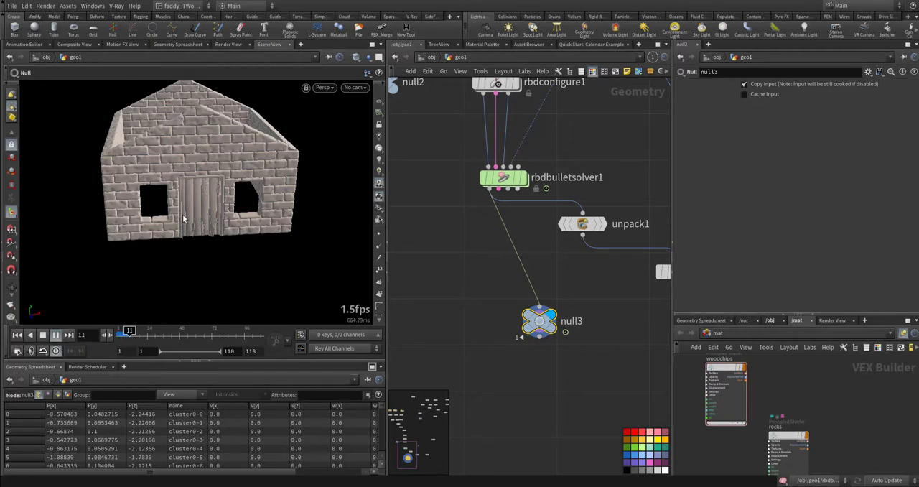
pyautogui.press('alt')
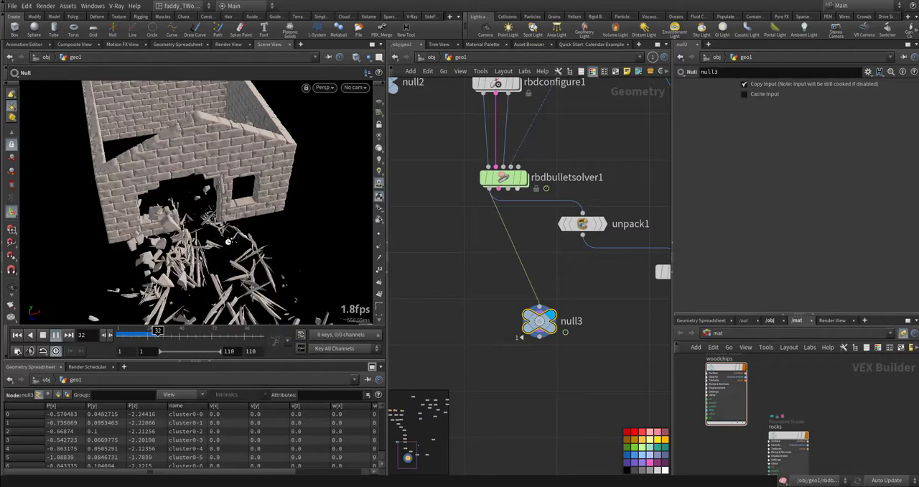
pyautogui.press('Up')
pyautogui.hotkey('ctrl', 'Up')
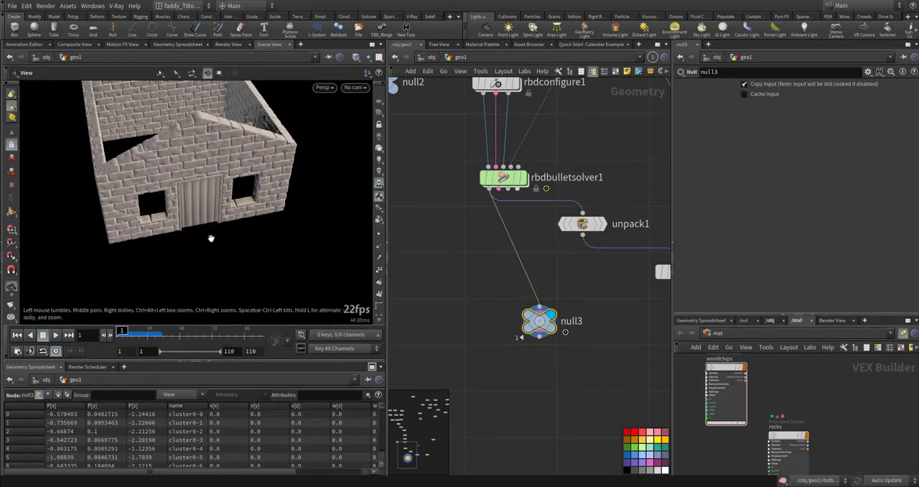
pyautogui.keyDown('alt'); pyautogui.moveTo(208, 237); pyautogui.dragTo(127, 173); pyautogui.keyUp('alt')
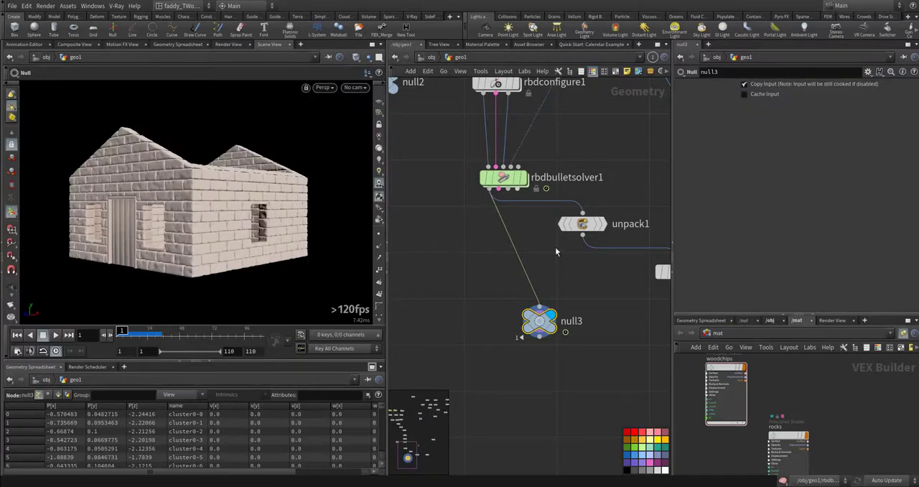
# - Display rbdbulletsolver1 and play the simulation from above with the character breaking through the front wall
pyautogui.moveTo(555, 252); pyautogui.dragTo(504, 268, button='middle')
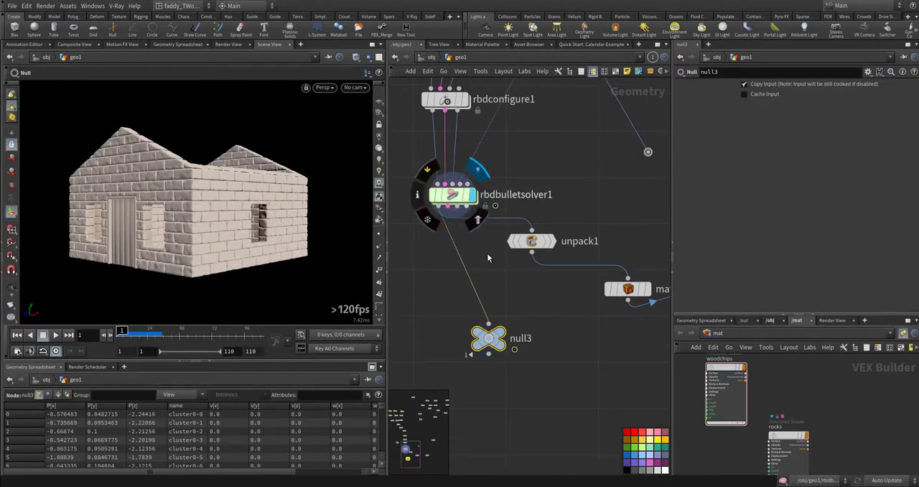
pyautogui.keyDown('alt'); pyautogui.moveTo(176, 201); pyautogui.dragTo(265, 270); pyautogui.keyUp('alt')
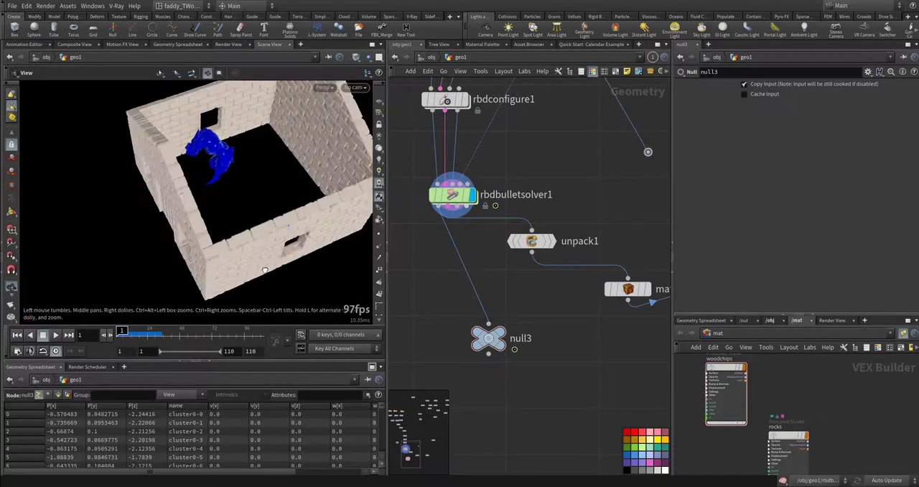
pyautogui.press('Return')
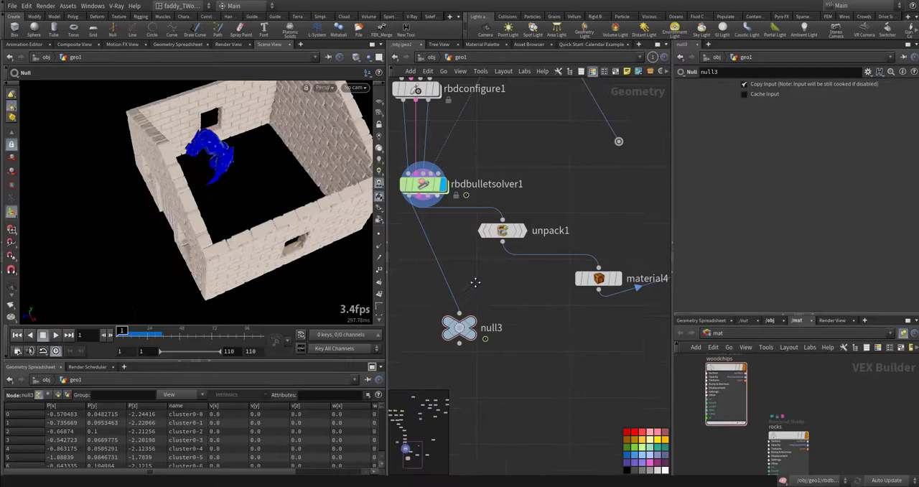
# - Return to the first frame and display the unpack1 node below rbdbulletsolver1
pyautogui.moveTo(475, 282); pyautogui.dragTo(461, 278, button='middle')
pyautogui.scroll(1, 461, 278)
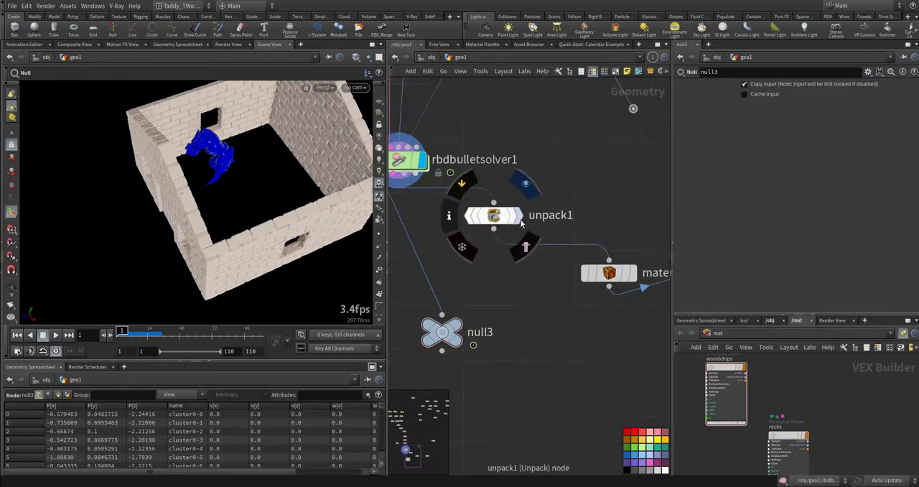
pyautogui.click(519, 215)
pyautogui.moveTo(565, 321); pyautogui.dragTo(472, 292, button='middle')
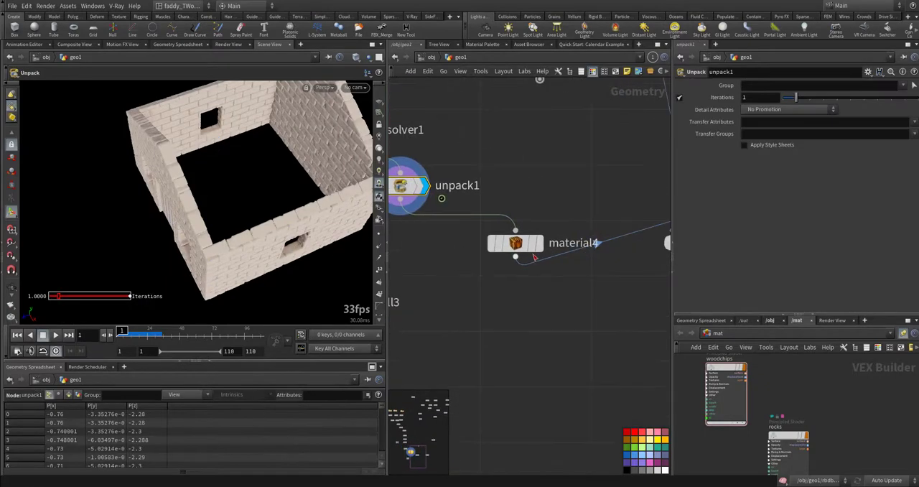
# - Display the material4 node and check the group choices for its woodchips material assignment
pyautogui.click(539, 244)
pyautogui.click(523, 248)
pyautogui.moveTo(576, 305); pyautogui.dragTo(534, 319, button='middle')
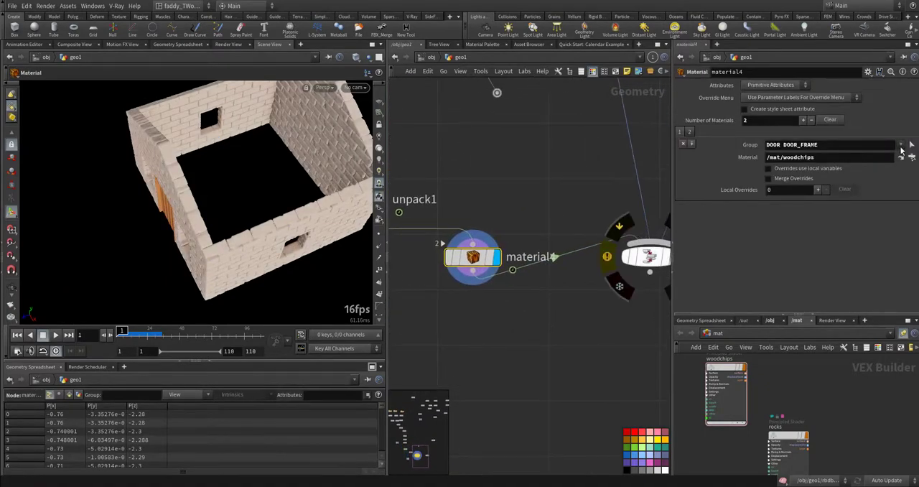
pyautogui.click(901, 145)
pyautogui.click(781, 251)
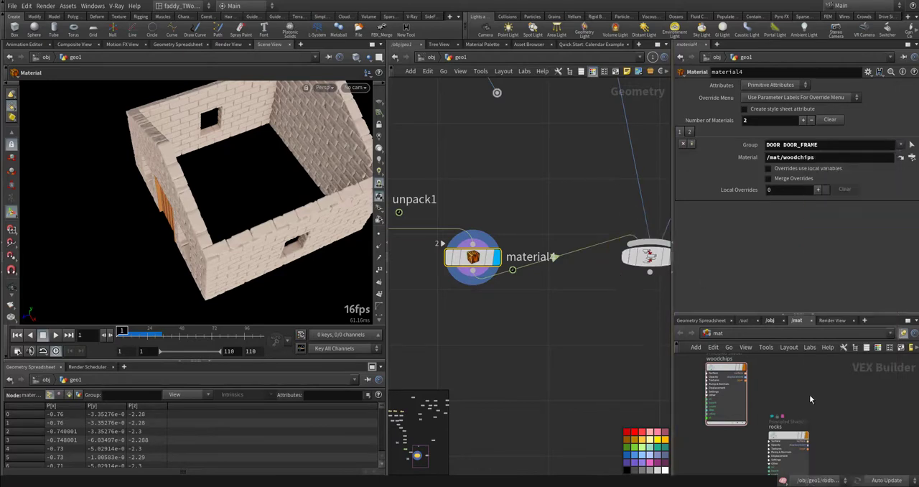
# - Inspect the base colour settings of the woodchips and rocks shaders in the material network
pyautogui.moveTo(824, 404); pyautogui.dragTo(790, 381, button='middle')
pyautogui.moveTo(758, 414); pyautogui.dragTo(791, 373)
pyautogui.moveTo(748, 382); pyautogui.dragTo(809, 397, button='middle')
pyautogui.scroll(3, 764, 404)
pyautogui.moveTo(808, 379); pyautogui.dragTo(696, 440)
pyautogui.moveTo(828, 392); pyautogui.dragTo(766, 368, button='middle')
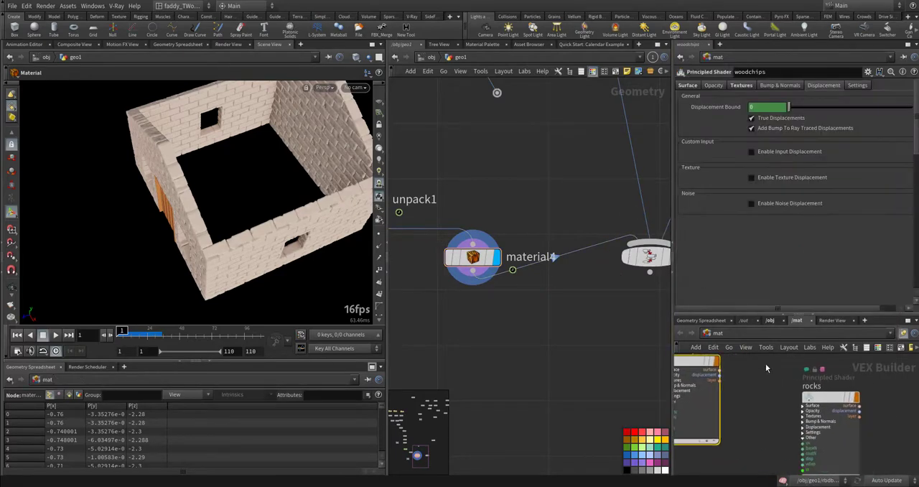
pyautogui.click(685, 86)
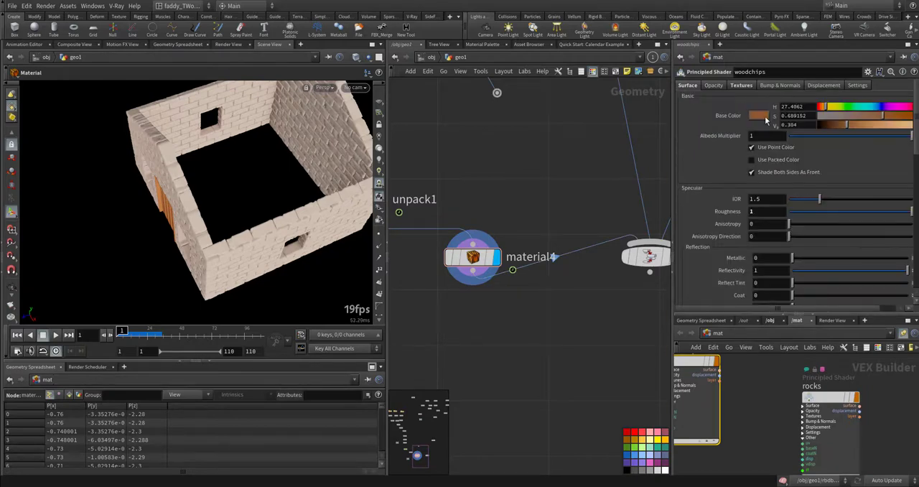
pyautogui.click(829, 399)
pyautogui.click(687, 86)
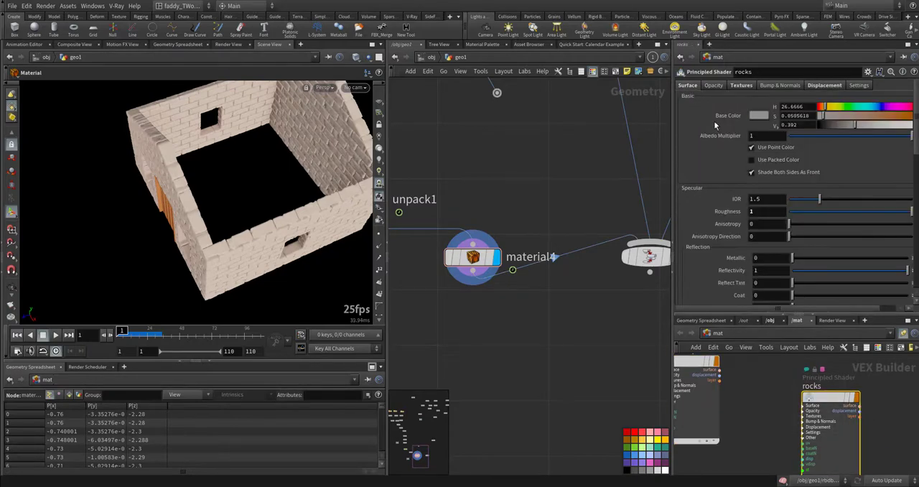
# - Trace merge2's other inputs, checking the grid1 ground settings and displaying the OUT_ZOM character
pyautogui.moveTo(485, 207); pyautogui.dragTo(384, 195, button='middle')
pyautogui.moveTo(537, 122); pyautogui.dragTo(466, 288, button='middle')
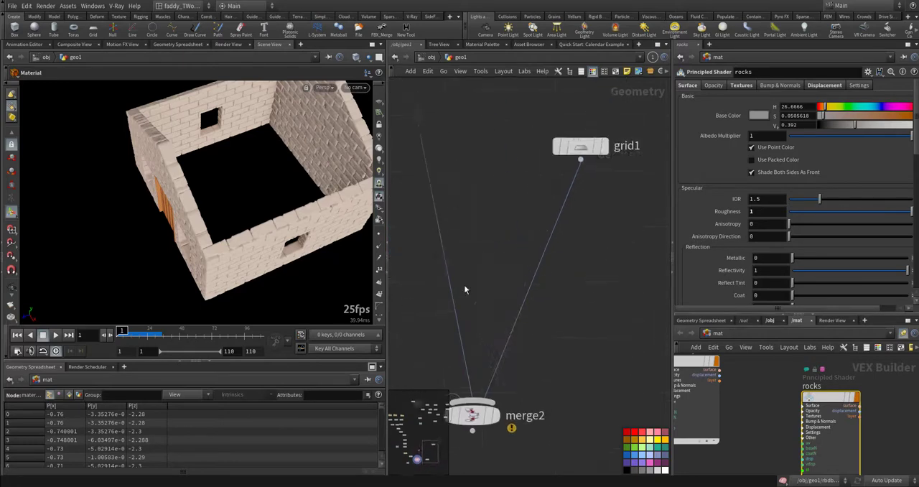
pyautogui.scroll(-3, 465, 289)
pyautogui.click(536, 205)
pyautogui.moveTo(468, 162); pyautogui.dragTo(531, 306, button='middle')
pyautogui.moveTo(506, 164); pyautogui.dragTo(529, 265, button='middle')
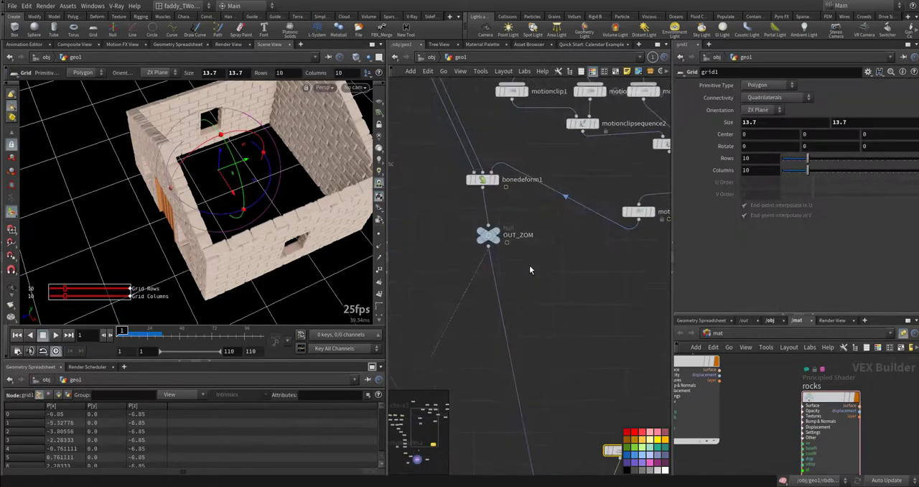
pyautogui.click(494, 230)
pyautogui.click(506, 220)
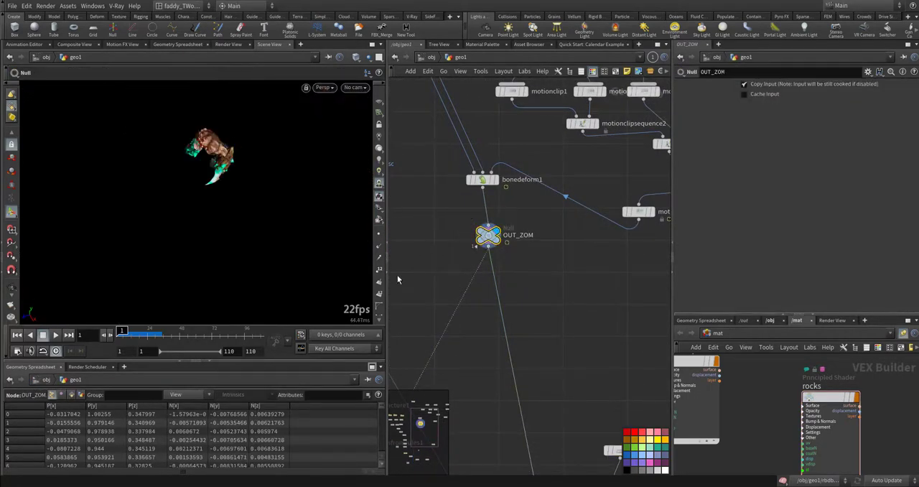
# - Display merge2 and play the combined simulation of house, character and ground, viewed towards the door
pyautogui.moveTo(550, 307); pyautogui.dragTo(513, 28, button='middle')
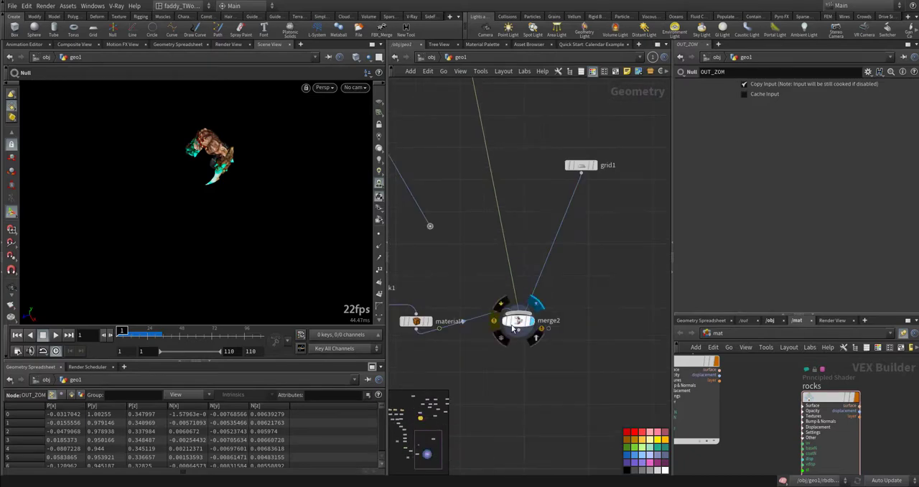
pyautogui.click(537, 302)
pyautogui.click(518, 320)
pyautogui.moveTo(443, 356); pyautogui.dragTo(536, 321, button='middle')
pyautogui.moveTo(237, 255); pyautogui.dragTo(262, 231)
pyautogui.moveTo(262, 231); pyautogui.dragTo(304, 207, button='middle')
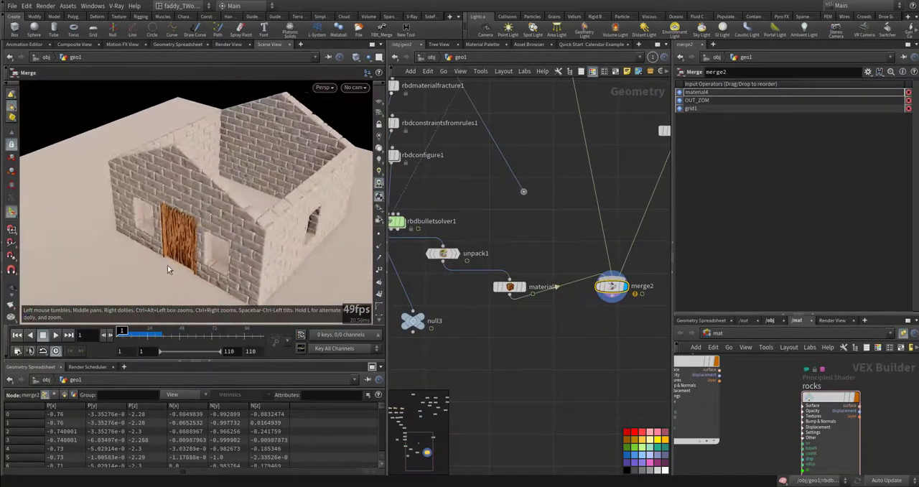
pyautogui.click(56, 335)
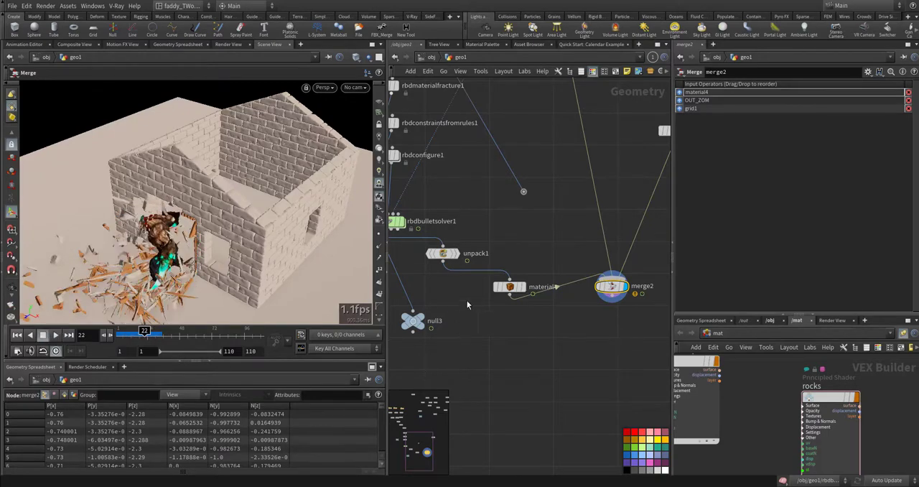
# - Display null3, align it beneath rbdbulletsolver1, and bring up the Rigid Bodies tools
pyautogui.moveTo(485, 340); pyautogui.dragTo(602, 340, button='middle')
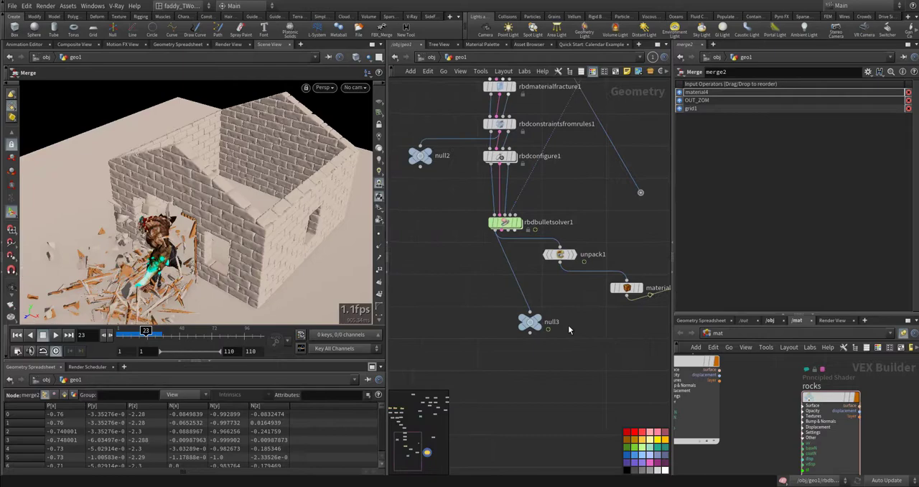
pyautogui.click(529, 324)
pyautogui.moveTo(530, 324); pyautogui.dragTo(496, 326)
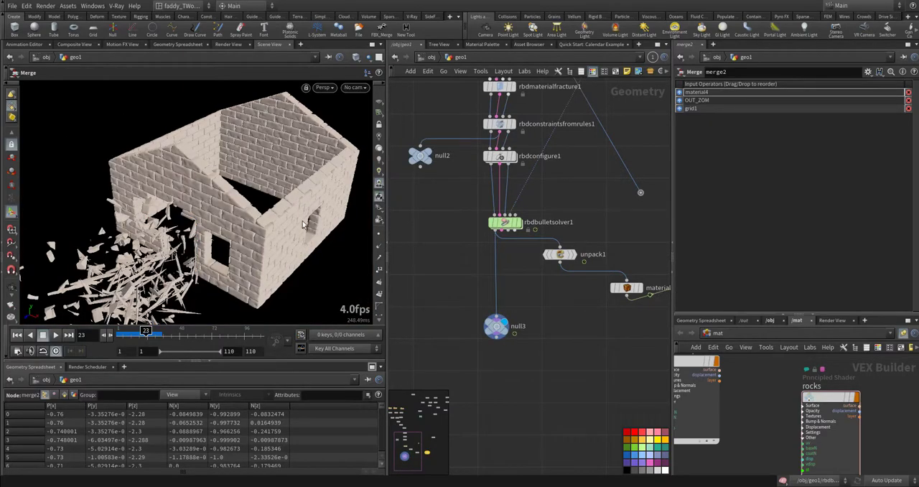
pyautogui.click(596, 16)
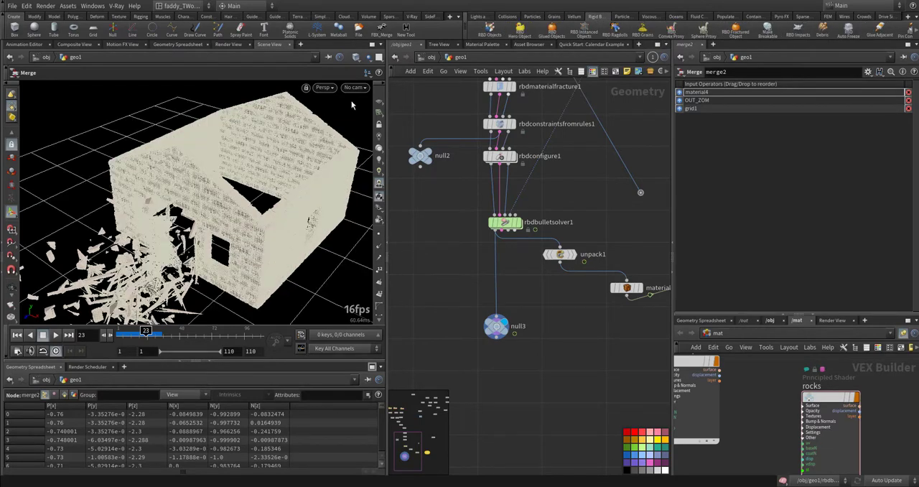
# - Go to the object level, enter debris_source, and view the pieces brought in by object_merge1 up close
pyautogui.click(431, 59)
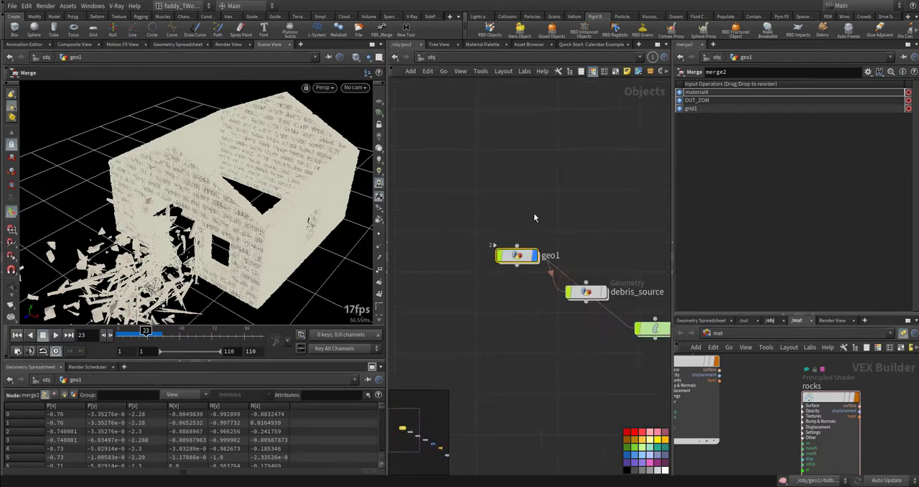
pyautogui.doubleClick(524, 228)
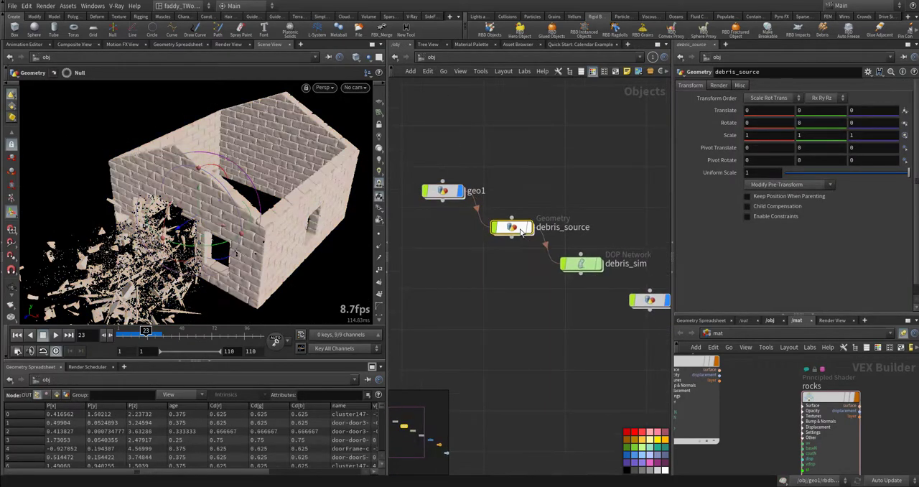
pyautogui.moveTo(568, 198); pyautogui.dragTo(589, 167)
pyautogui.click(591, 166)
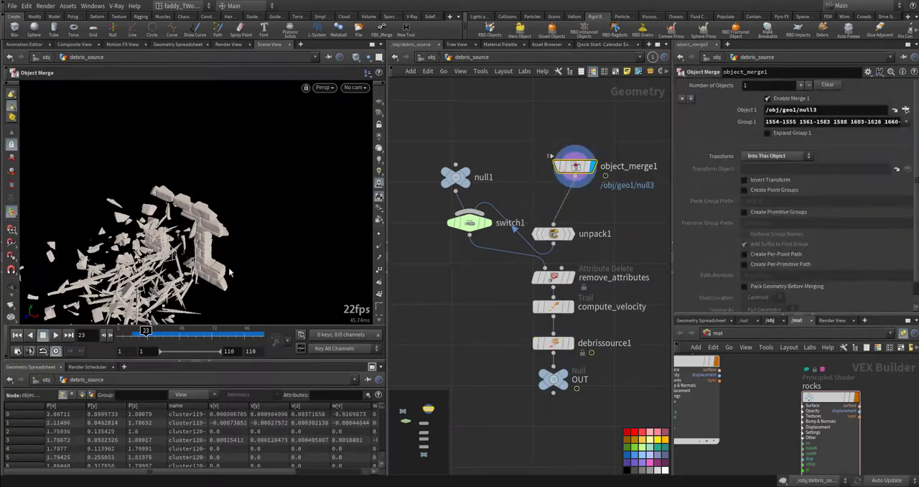
pyautogui.moveTo(229, 272); pyautogui.dragTo(267, 199)
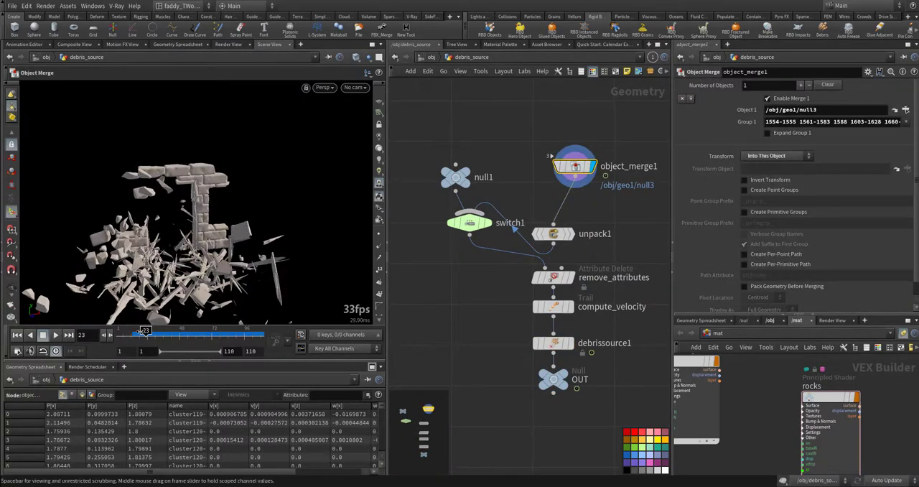
pyautogui.moveTo(138, 332); pyautogui.dragTo(146, 332)
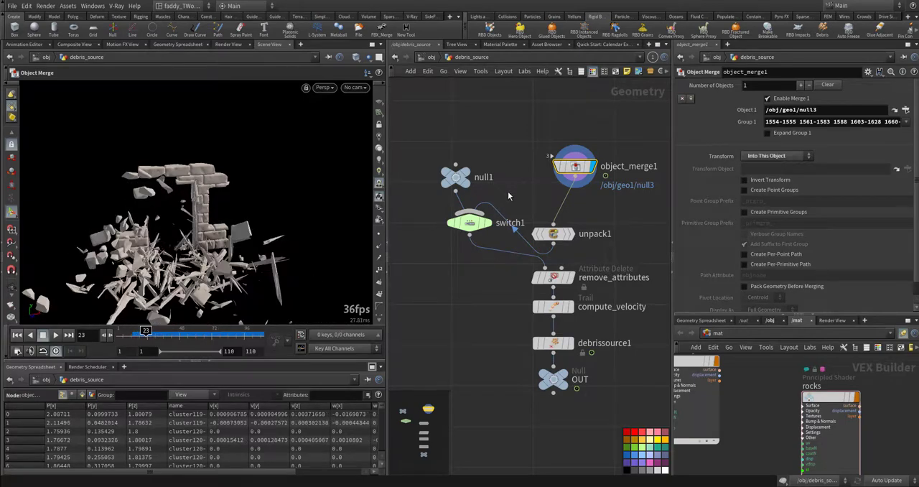
# - Inspect switch1's input expression, and display unpack1 and remove_attributes to check their settings
pyautogui.click(488, 222)
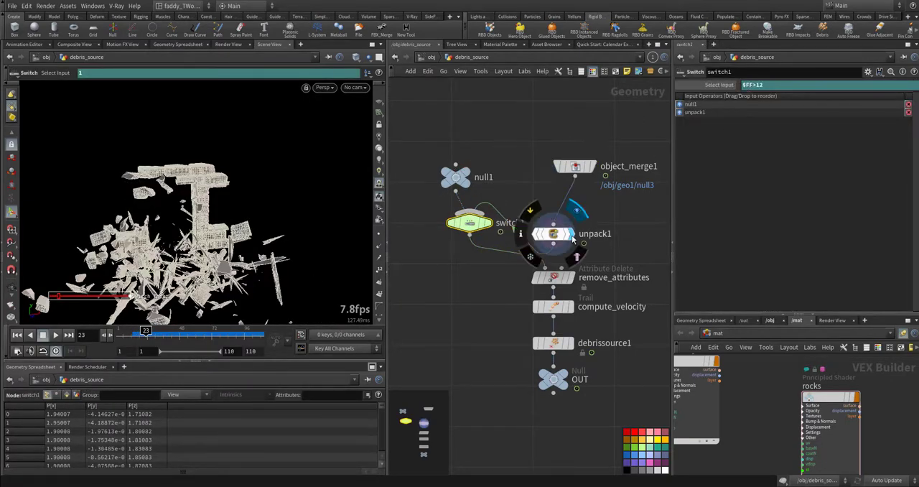
pyautogui.click(554, 233)
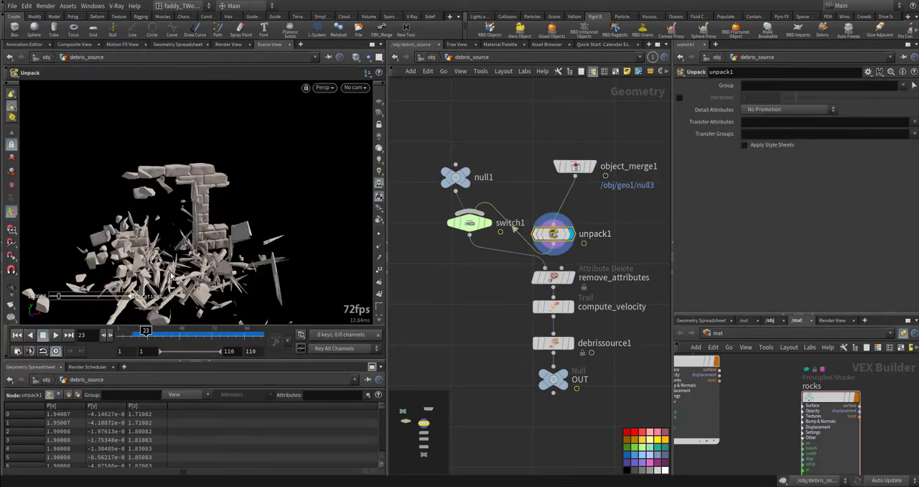
pyautogui.click(573, 277)
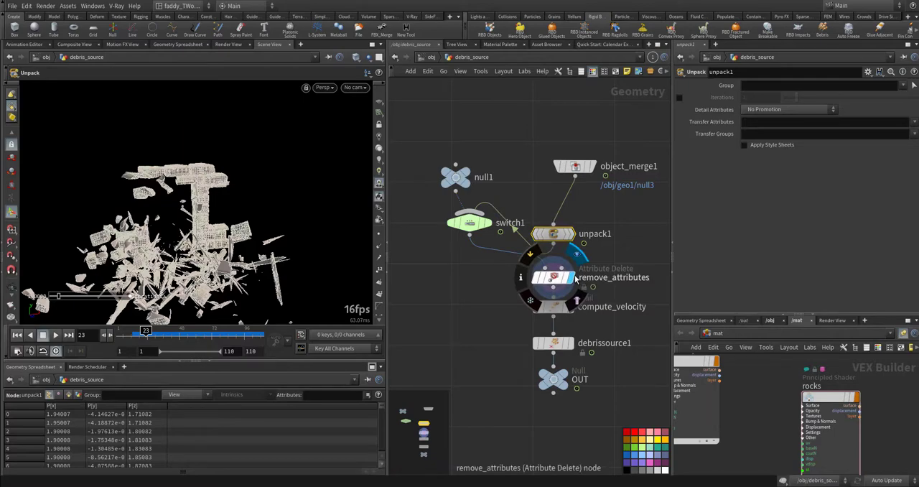
pyautogui.click(553, 278)
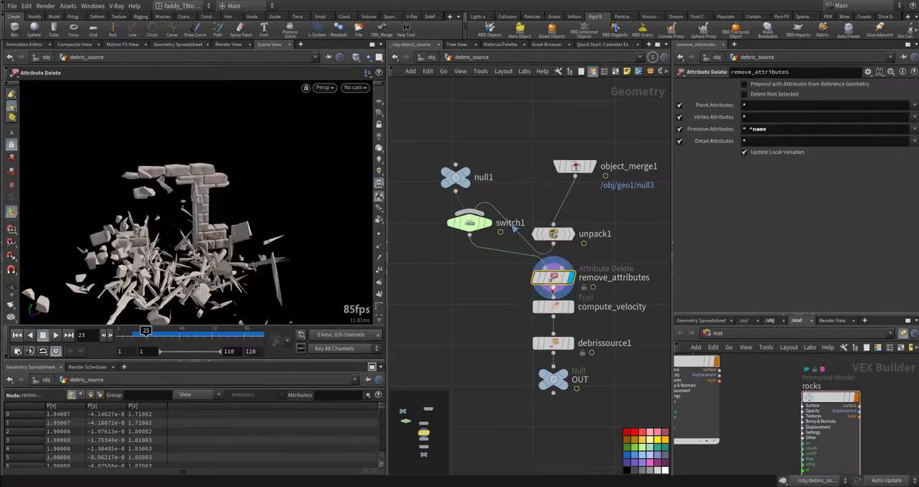
# - Display compute_velocity and debrissource1 in turn and review their parameters
pyautogui.click(571, 307)
pyautogui.click(554, 307)
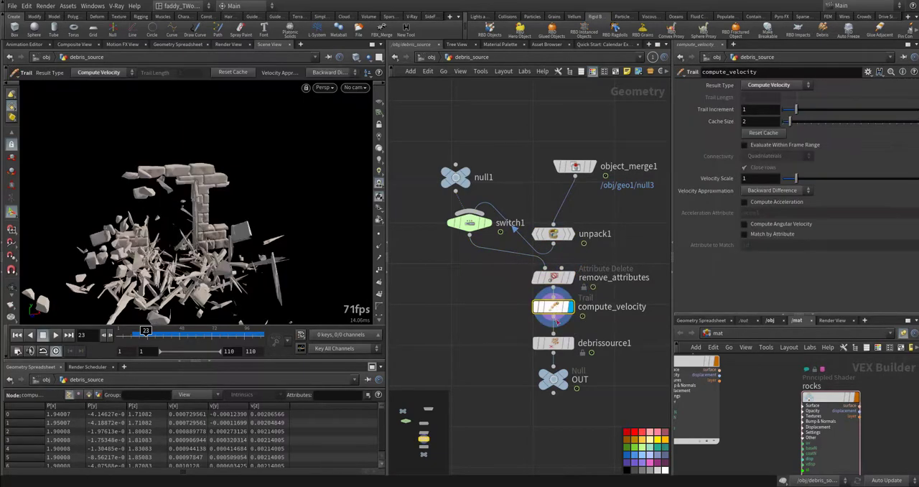
pyautogui.click(571, 344)
pyautogui.click(554, 343)
pyautogui.click(458, 324)
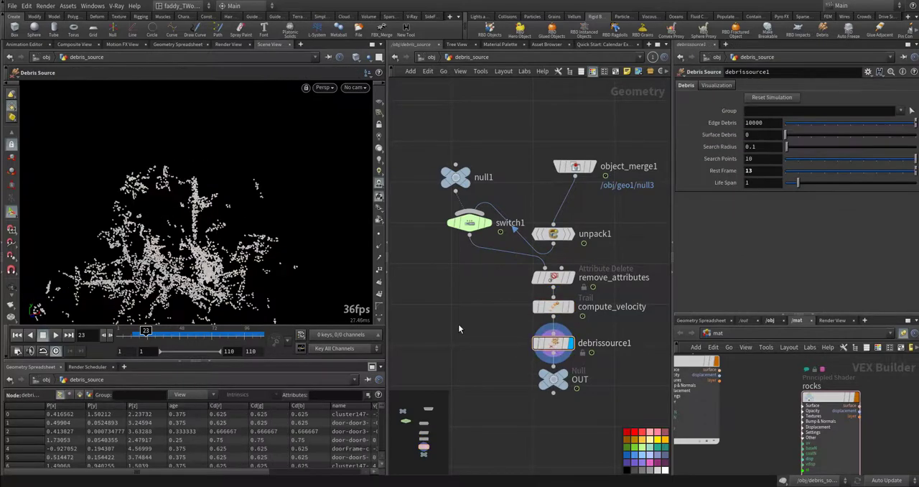
# - Play the debris source points through the timeline and return to the first frame
pyautogui.hotkey('ctrl', 'Up')
pyautogui.press('Up')
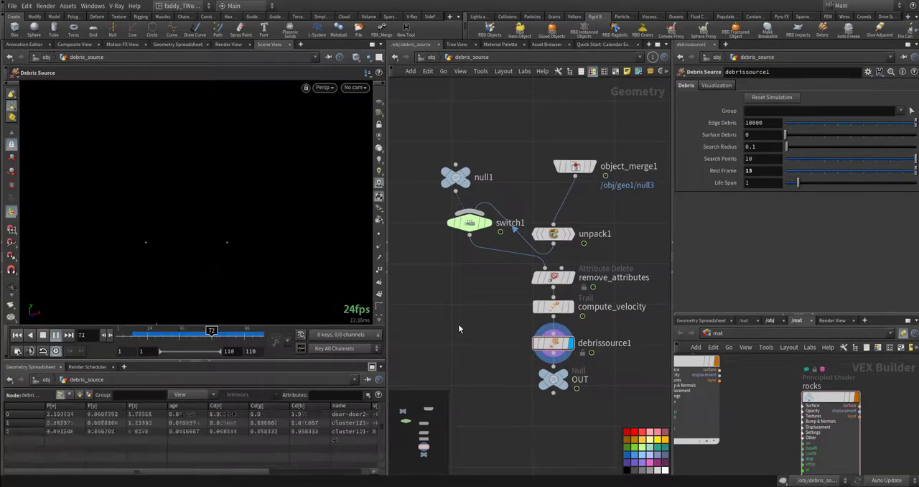
pyautogui.hotkey('ctrl', 'Up')
pyautogui.press('Up')
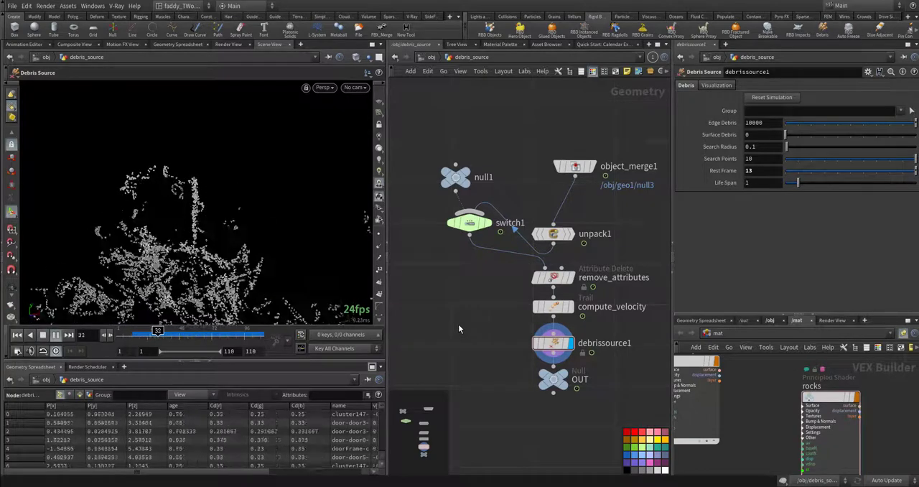
pyautogui.hotkey('ctrl', 'Up')
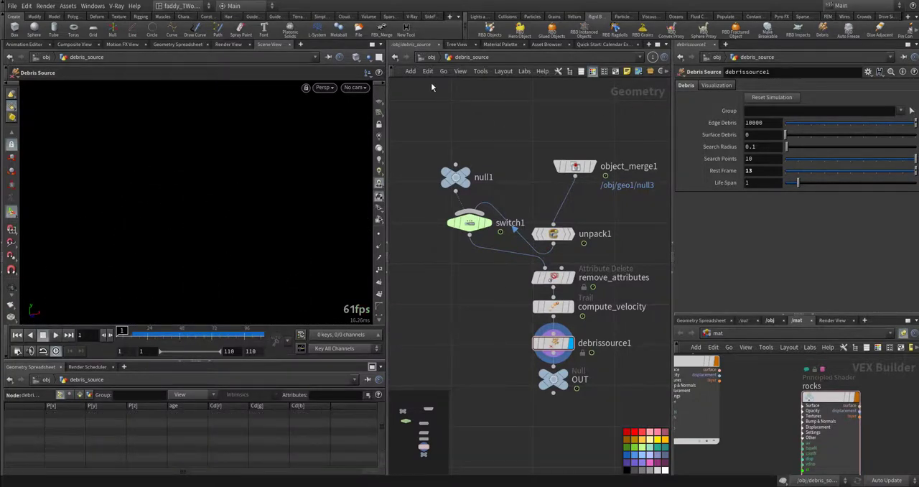
# - Go back to the object level and enter the debris_sim DOP network to view its nodes
pyautogui.click(430, 58)
pyautogui.moveTo(552, 180); pyautogui.dragTo(501, 145, button='middle')
pyautogui.doubleClick(534, 224)
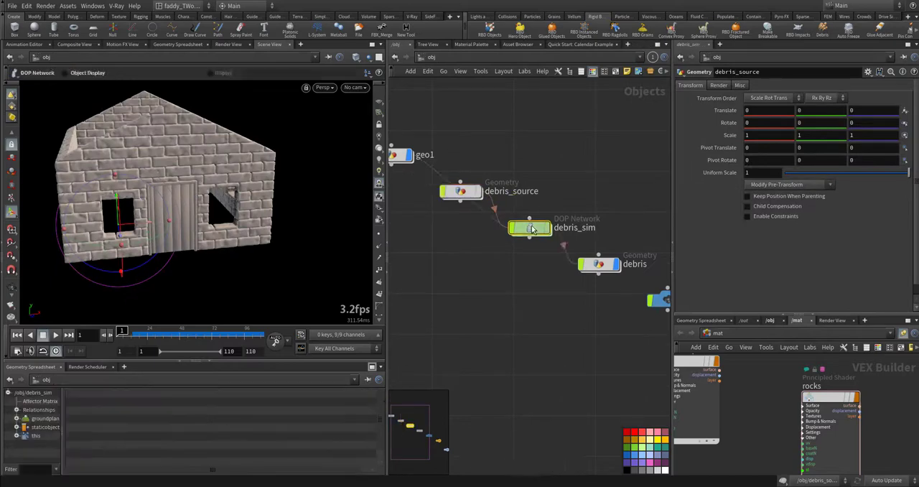
pyautogui.moveTo(592, 218); pyautogui.dragTo(598, 294, button='middle')
pyautogui.moveTo(495, 227); pyautogui.dragTo(550, 222, button='middle')
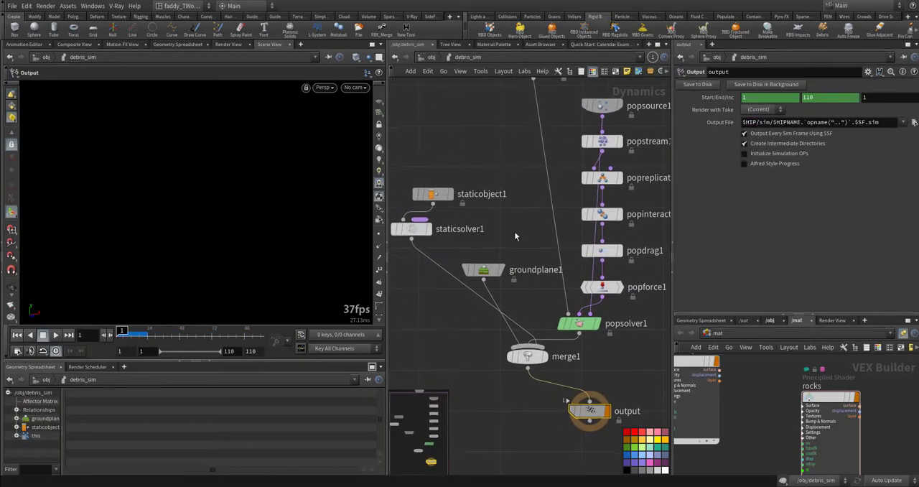
# - Check groundplane1 and staticobject1's deforming collision settings, play the debris simulation, and return to the first frame
pyautogui.click(484, 270)
pyautogui.click(433, 195)
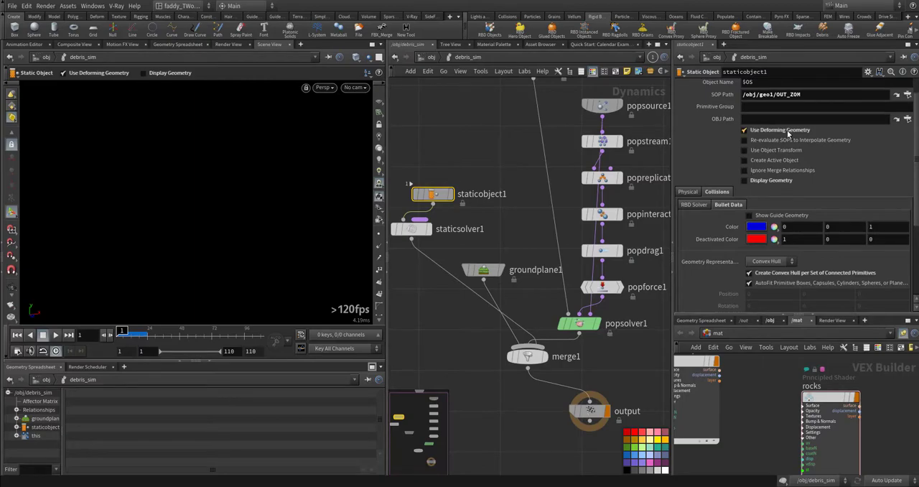
pyautogui.moveTo(522, 169); pyautogui.dragTo(458, 166, button='middle')
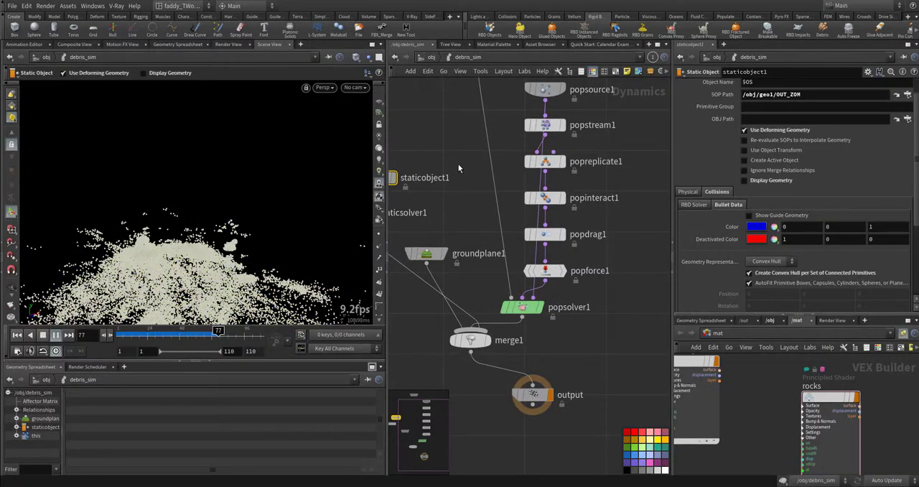
pyautogui.hotkey('ctrl', 'Up')
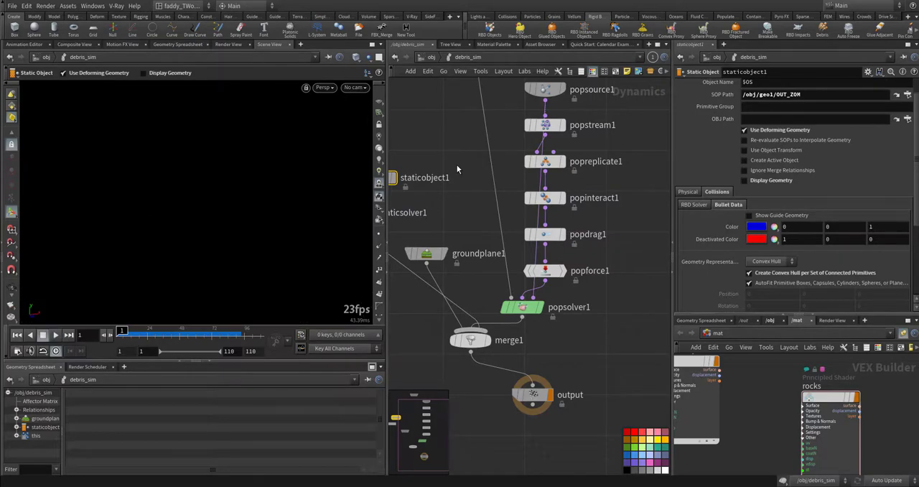
# - Enter the debris geometry network from the object level and display dopimport1 to review its import settings
pyautogui.click(432, 59)
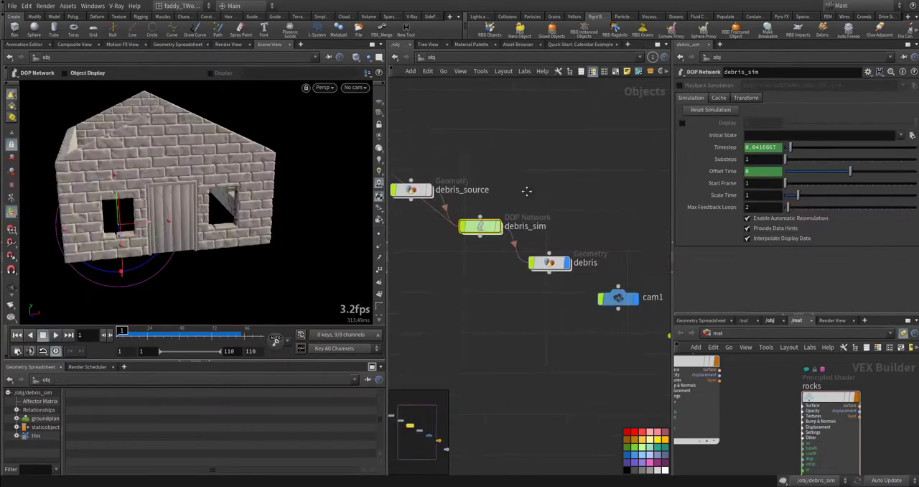
pyautogui.doubleClick(511, 230)
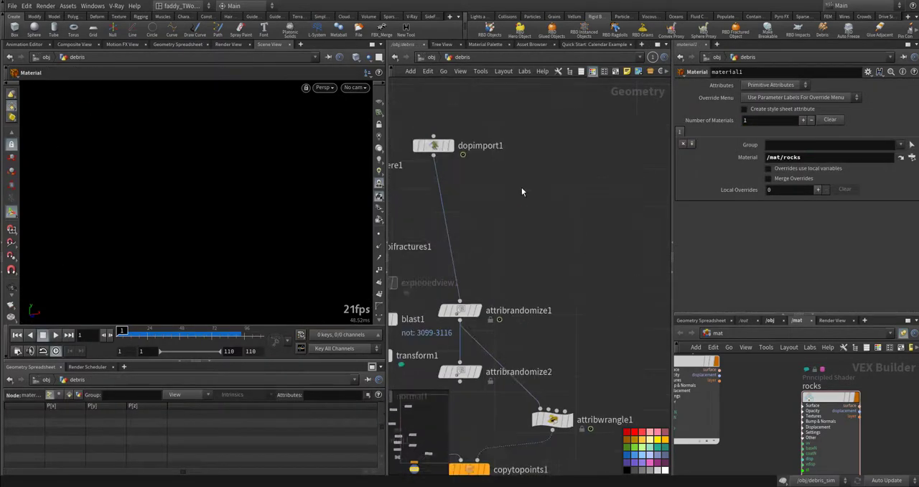
pyautogui.click(494, 221)
pyautogui.moveTo(494, 222)
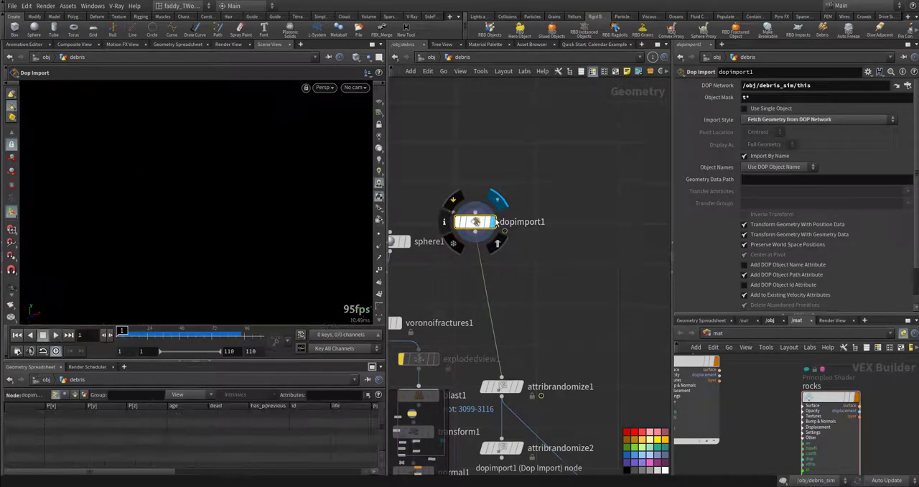
# - Display sphere1, voronoifractures1 and explodedview1 in turn, turning off explodedview1's bypass to inspect the separated pieces
pyautogui.moveTo(520, 320); pyautogui.dragTo(610, 239, button='middle')
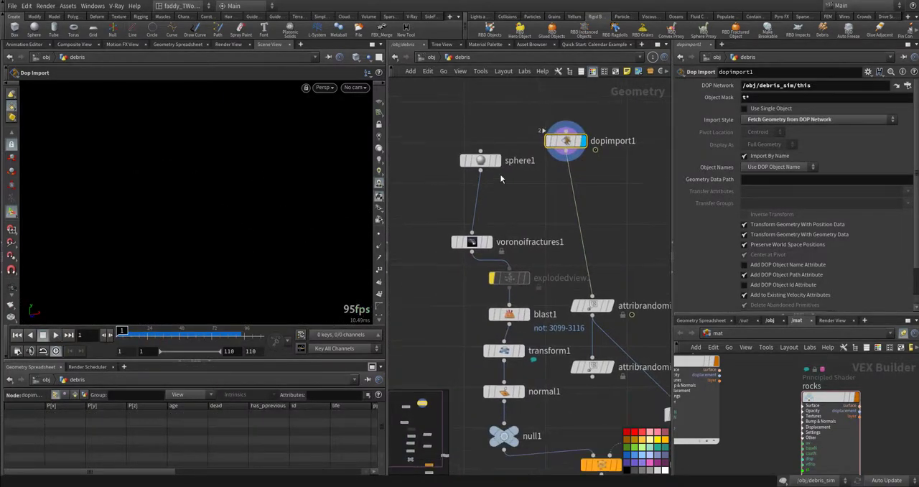
pyautogui.moveTo(525, 217); pyautogui.dragTo(508, 217, button='middle')
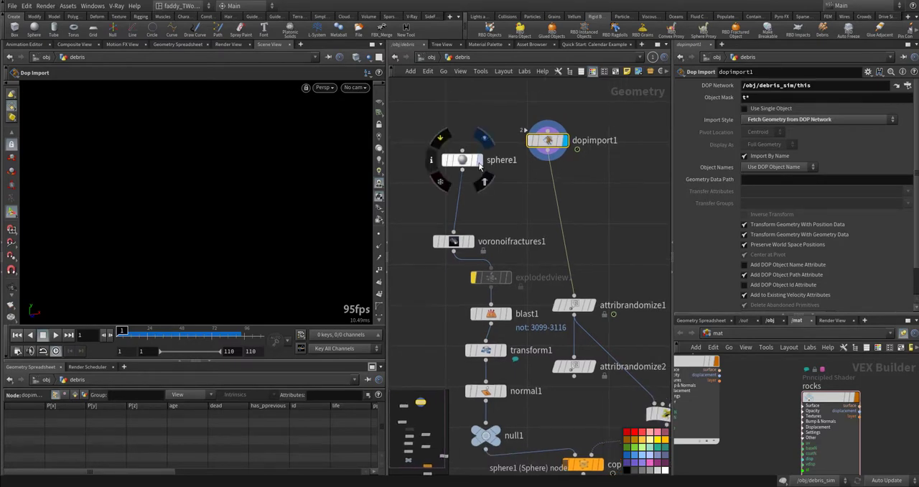
pyautogui.click(480, 165)
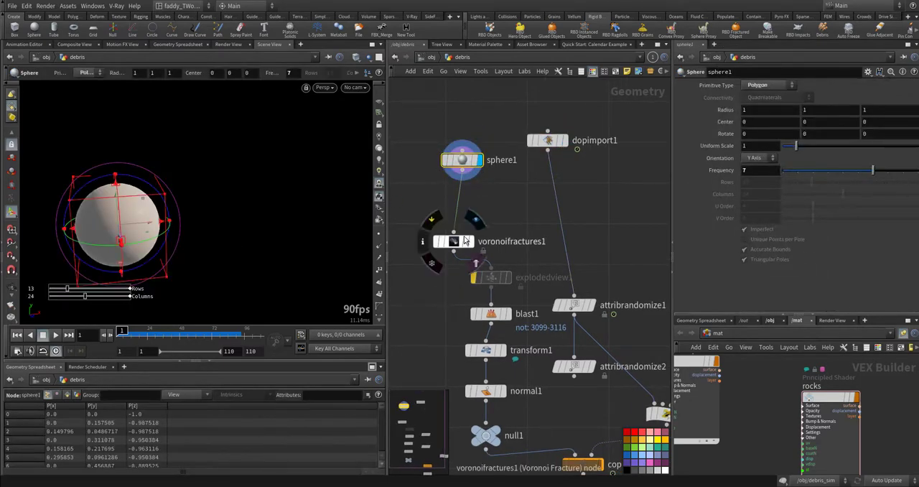
pyautogui.click(472, 219)
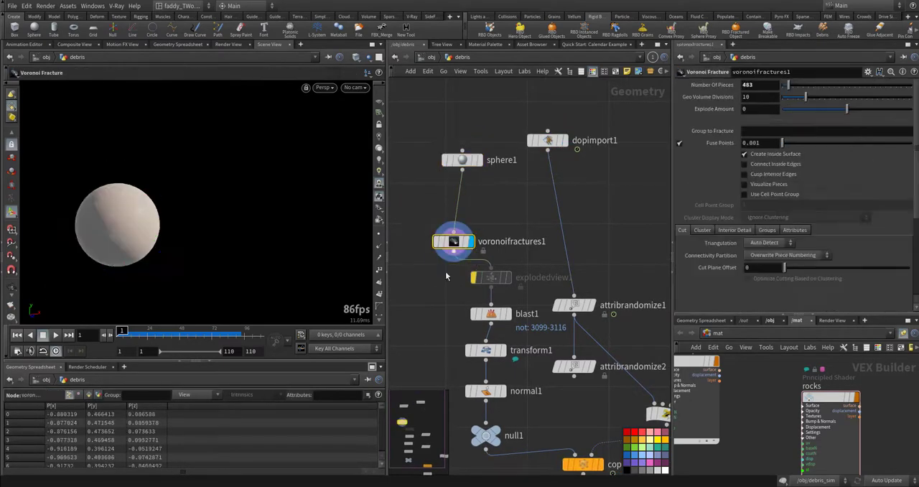
pyautogui.click(502, 280)
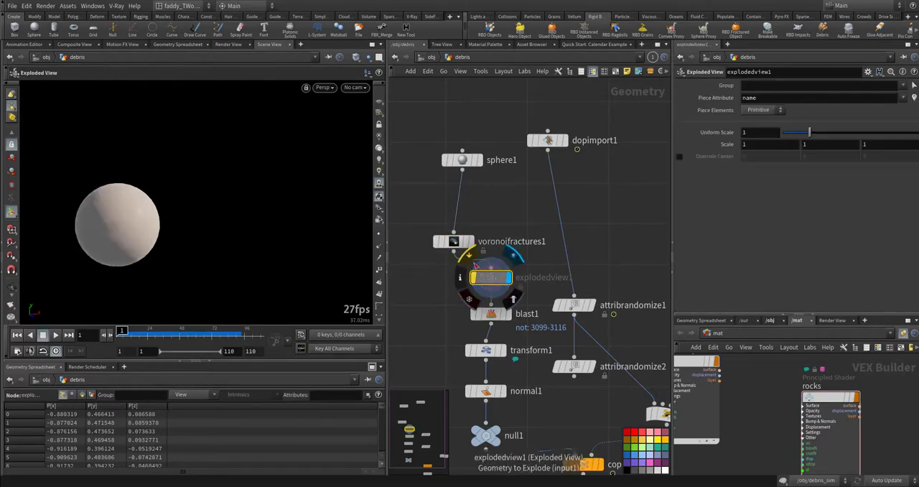
pyautogui.moveTo(486, 278)
pyautogui.click(470, 257)
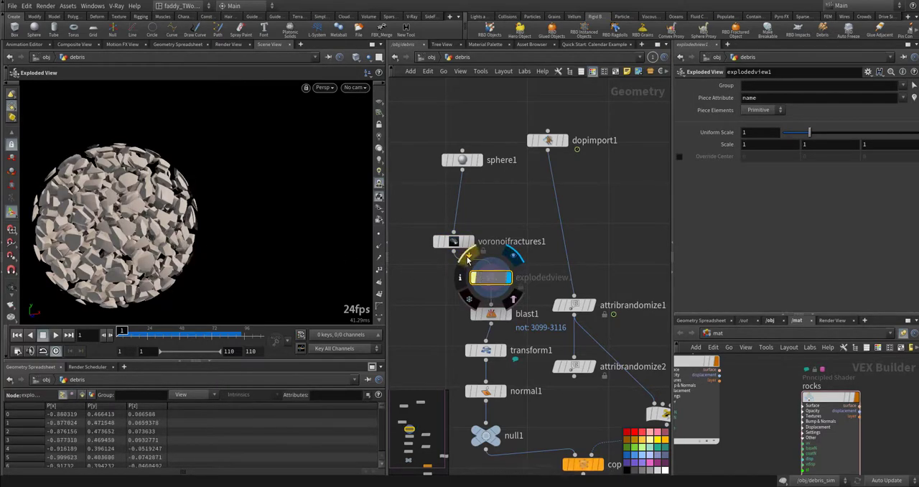
# - Display blast1, transform1 and normal1 in turn to review how a single rock piece is isolated and centred
pyautogui.moveTo(489, 321); pyautogui.dragTo(489, 289, button='middle')
pyautogui.click(495, 283)
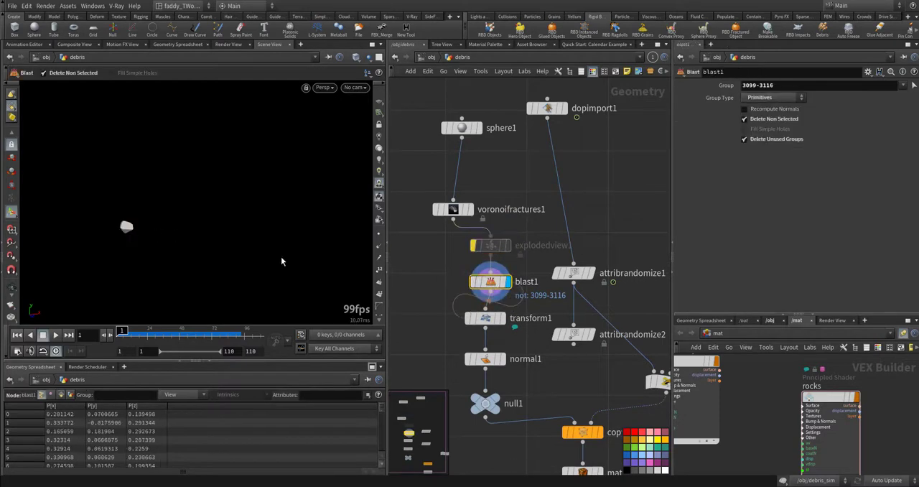
pyautogui.click(483, 318)
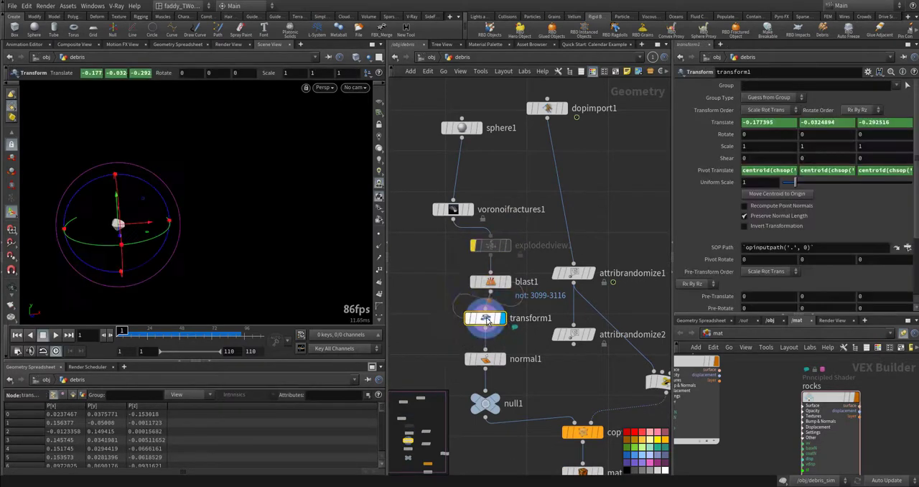
pyautogui.moveTo(549, 369); pyautogui.dragTo(521, 335, button='middle')
pyautogui.click(471, 325)
pyautogui.click(459, 325)
# - Display attribrandomize1 and examine its pscale attribute name and Custom Ramp distribution
pyautogui.moveTo(557, 247); pyautogui.dragTo(526, 266, button='middle')
pyautogui.click(526, 262)
pyautogui.click(512, 262)
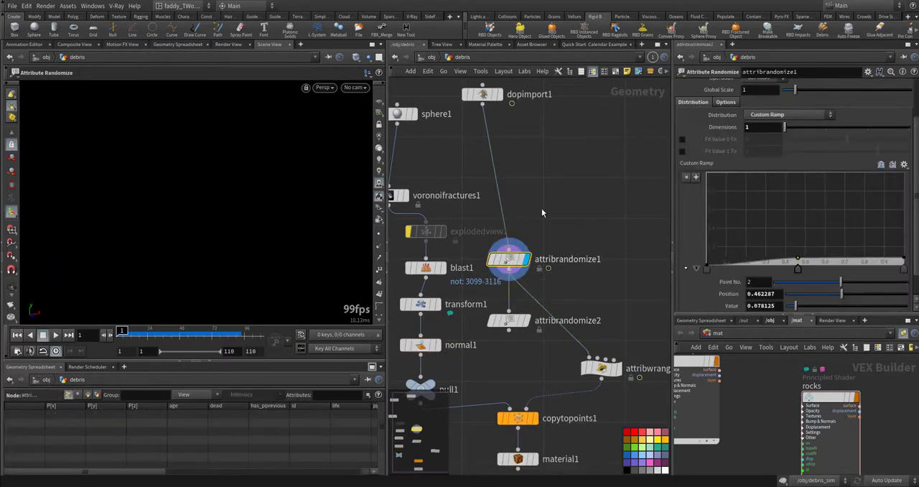
pyautogui.moveTo(542, 208); pyautogui.dragTo(541, 244, button='middle')
pyautogui.scroll(3, 695, 178)
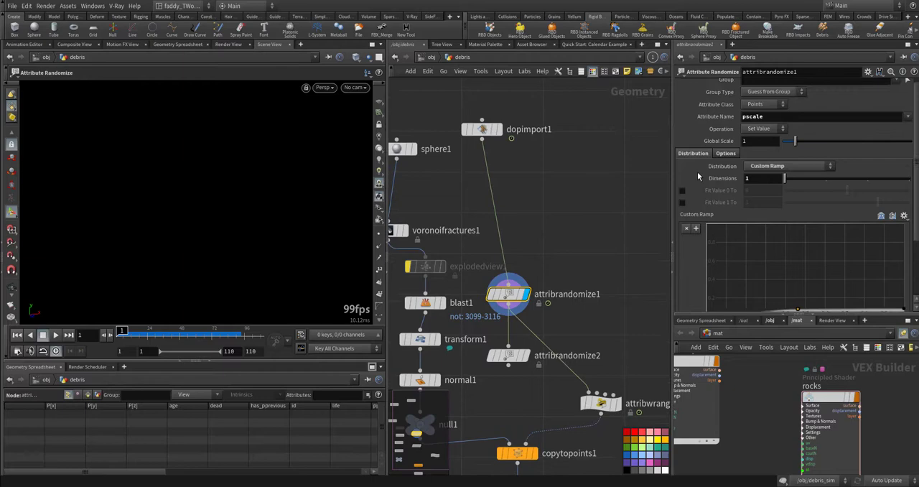
pyautogui.doubleClick(770, 114)
pyautogui.scroll(-2, 710, 215)
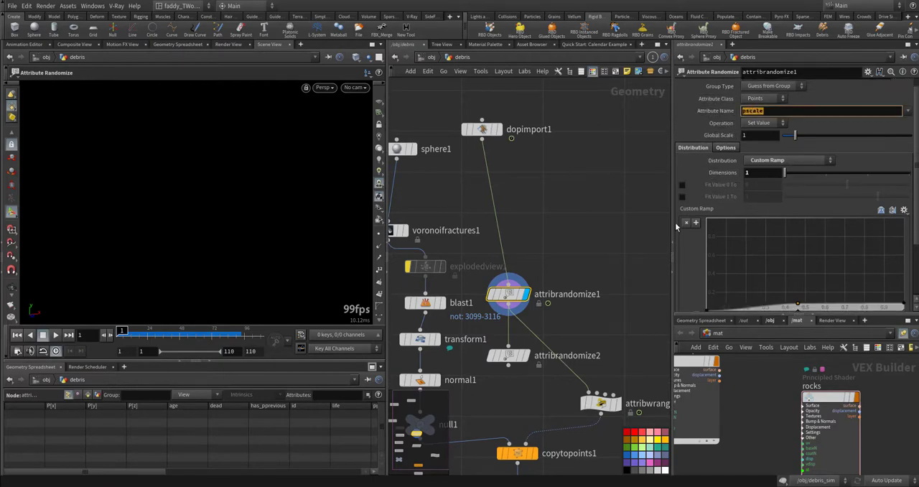
pyautogui.scroll(-4, 616, 271)
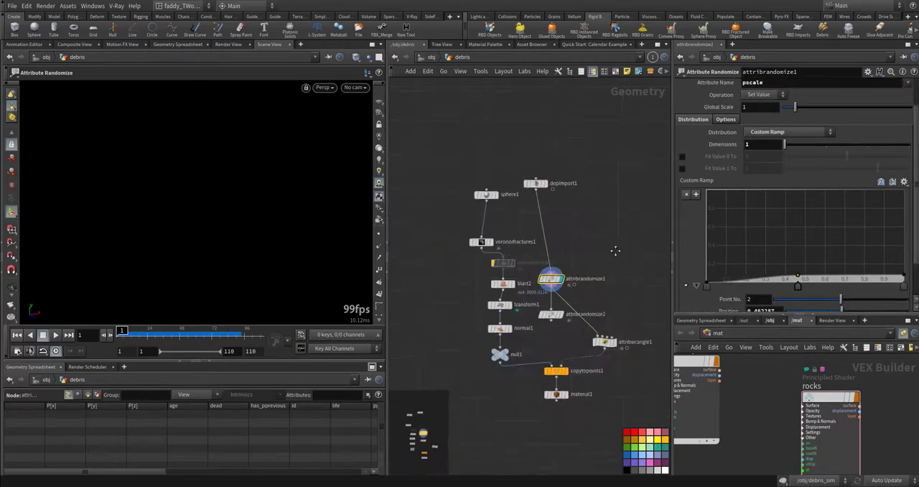
pyautogui.scroll(5, 610, 255)
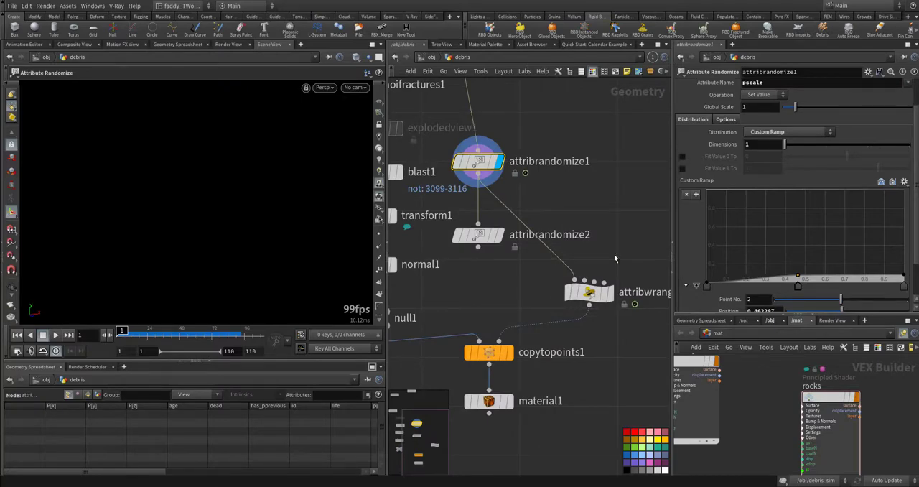
# - Display attribwrangle1 and inspect its random orient VEX expression
pyautogui.click(592, 295)
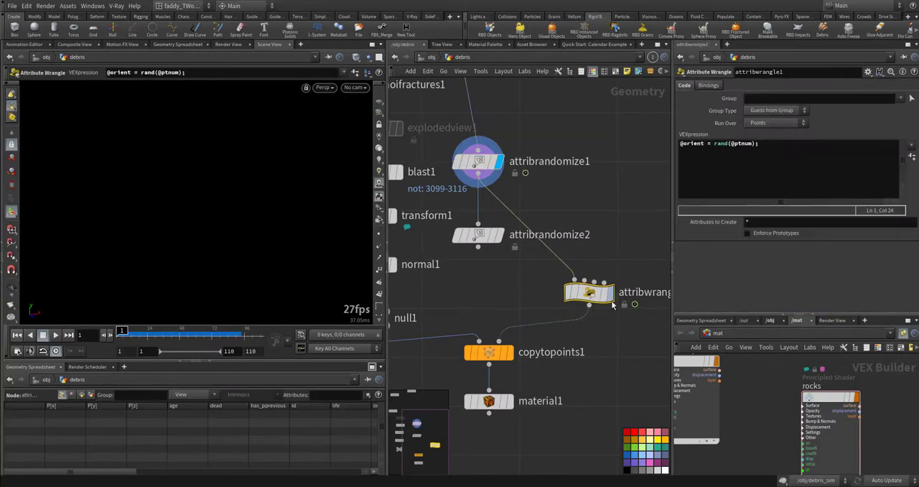
pyautogui.click(610, 294)
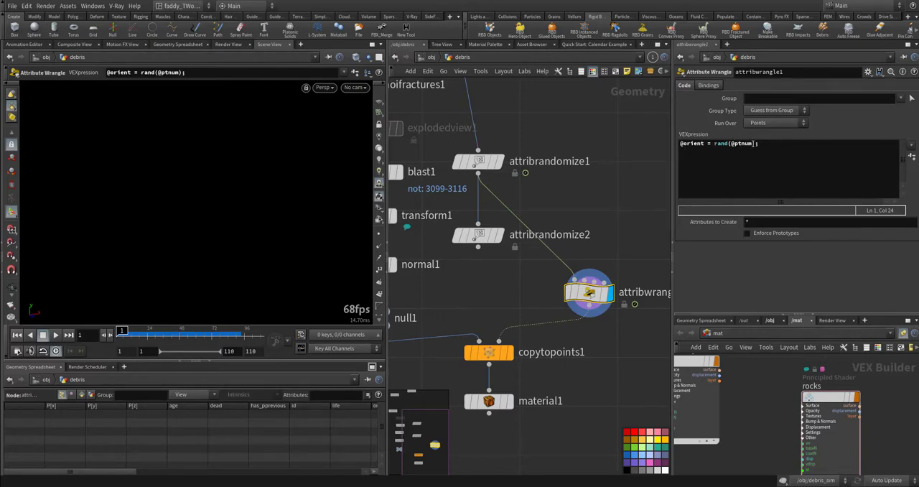
pyautogui.click(754, 143)
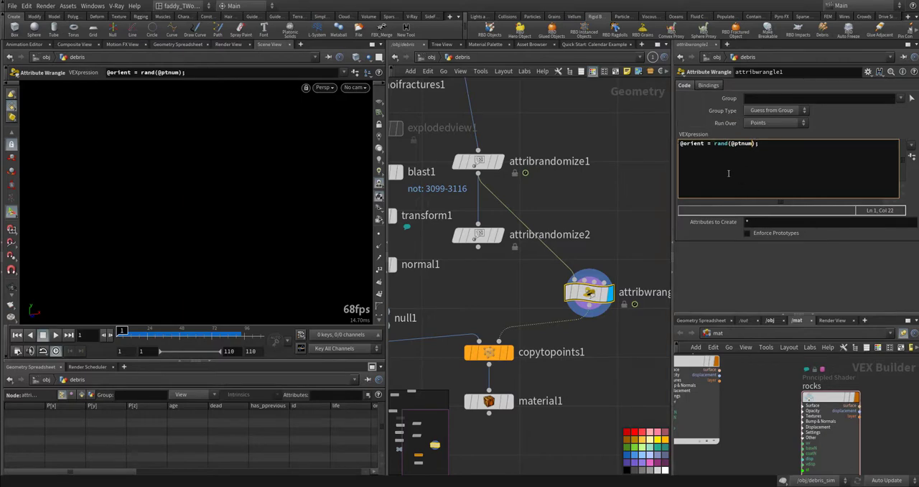
pyautogui.moveTo(624, 236); pyautogui.dragTo(640, 159, button='middle')
# - View the Save Preset dialog for attribwrangle1, cancel it, and look through the saved presets
pyautogui.click(868, 72)
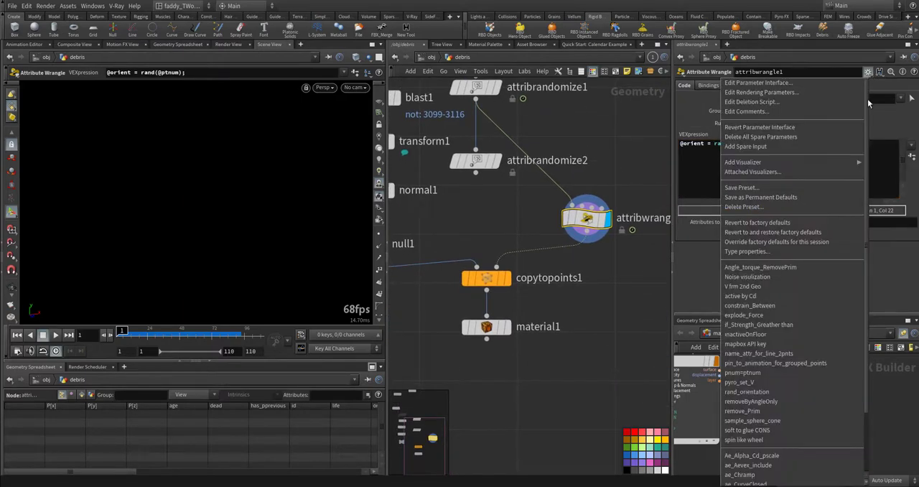
pyautogui.click(750, 188)
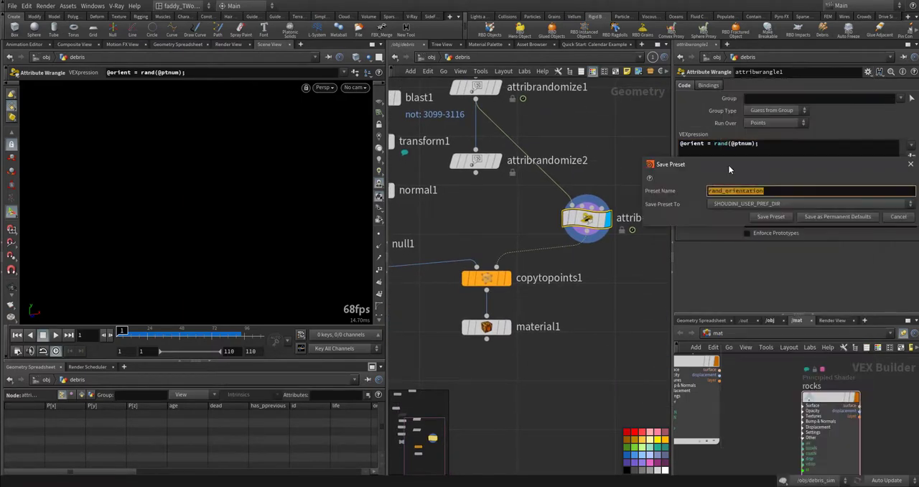
pyautogui.click(897, 217)
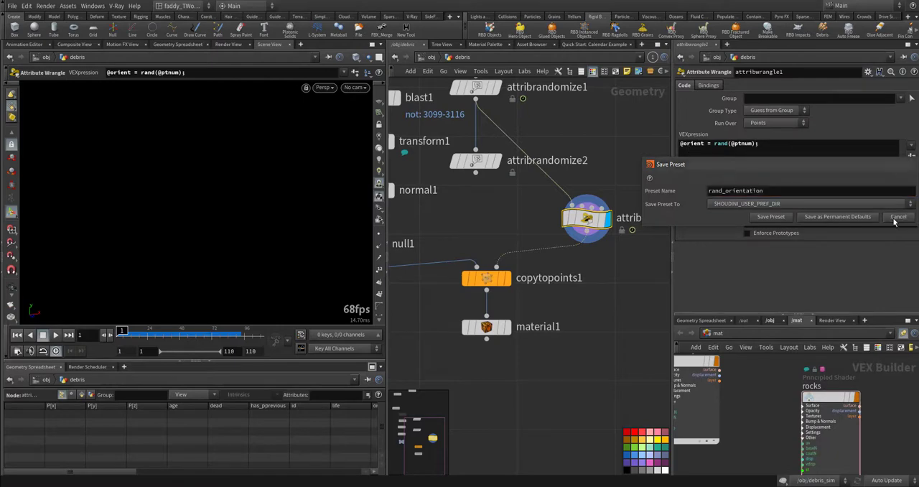
pyautogui.click(868, 72)
pyautogui.scroll(-1, 801, 306)
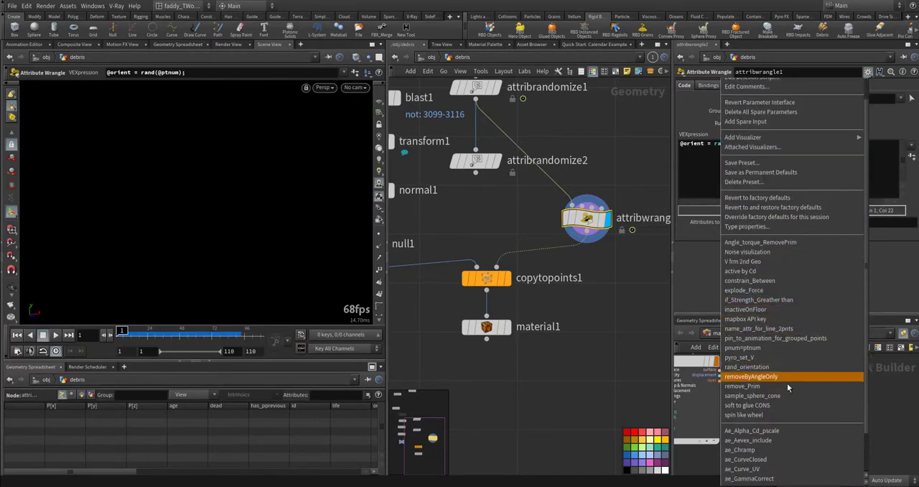
pyautogui.press('Escape')
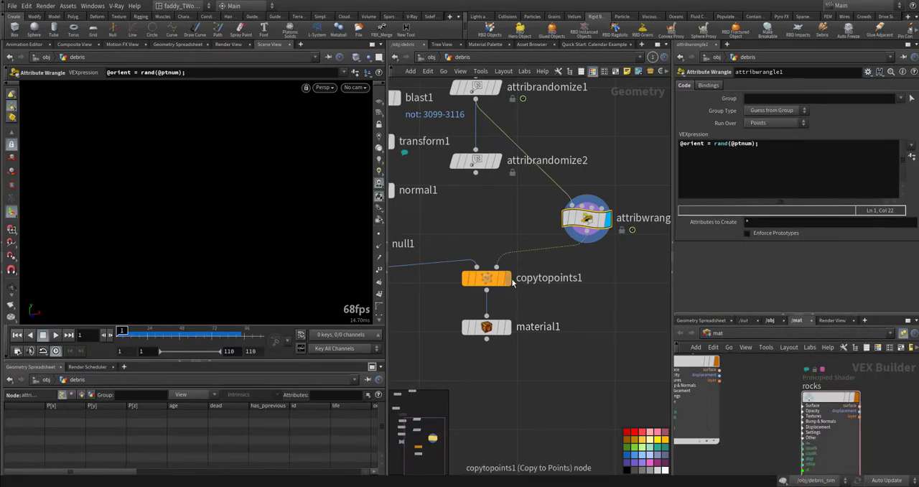
# - Display copytopoints1, play the debris to frame 63, and examine the copied rocks up close
pyautogui.click(486, 277)
pyautogui.press('Up')
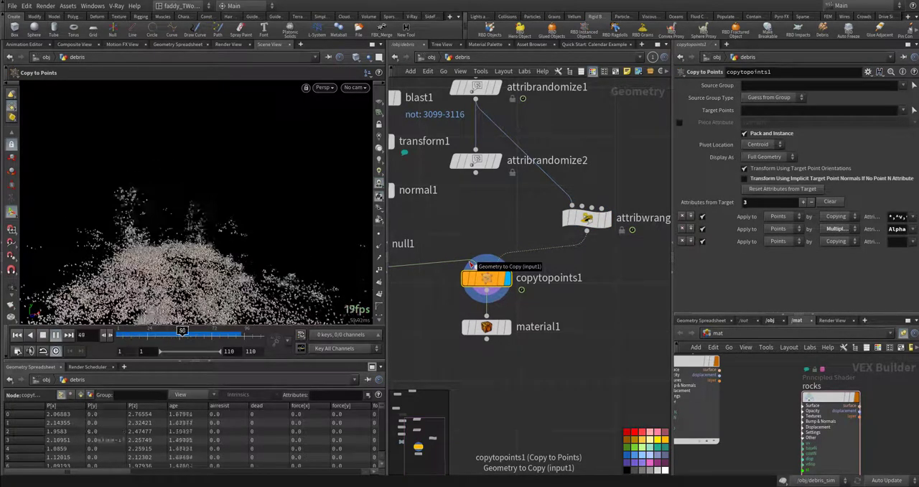
pyautogui.press('Up')
pyautogui.press('Escape')
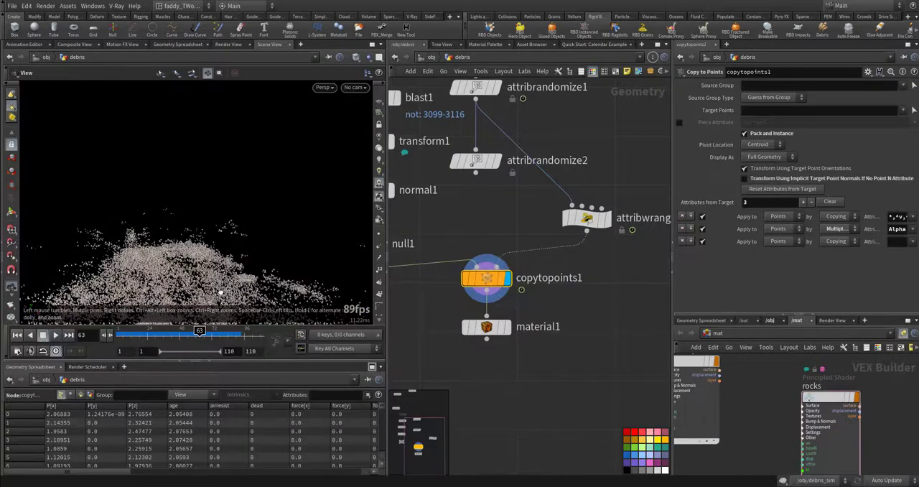
pyautogui.scroll(5, 276, 248)
pyautogui.moveTo(276, 248); pyautogui.dragTo(254, 254)
pyautogui.press('Return')
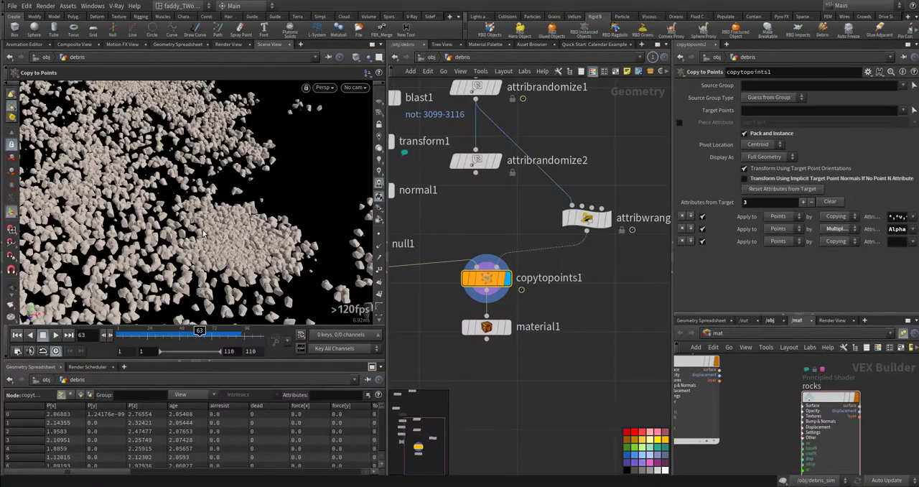
# - Display material1 and review the rocks shader's parameters together with the whole debris cloud
pyautogui.click(487, 327)
pyautogui.click(813, 402)
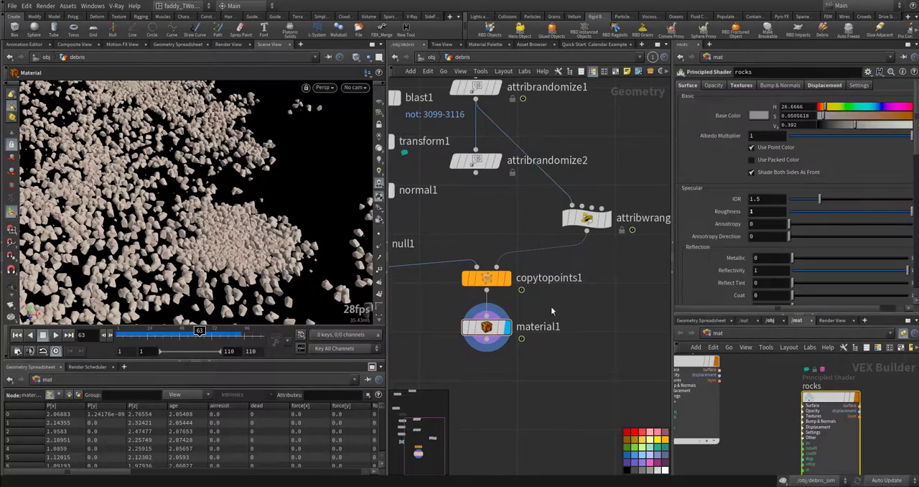
pyautogui.moveTo(280, 216); pyautogui.dragTo(175, 251, button='right')
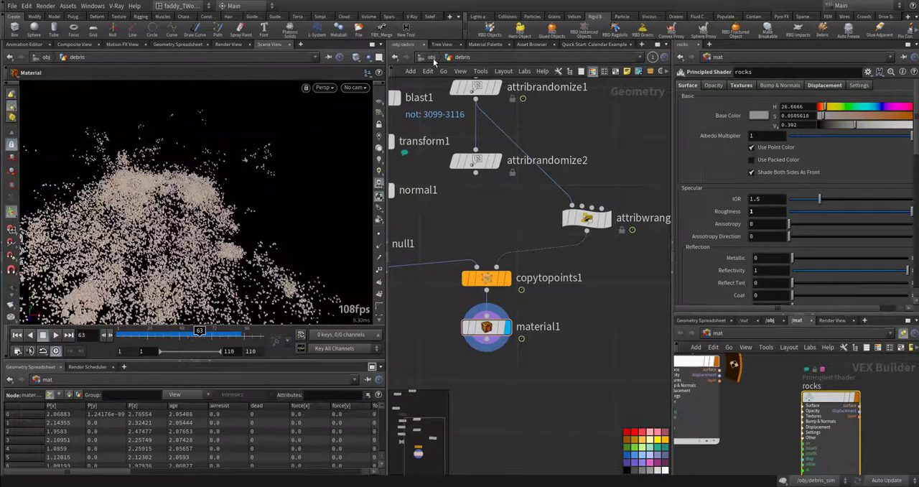
# - Return to the object level, look through cam1, and go back to the first frame
pyautogui.click(433, 58)
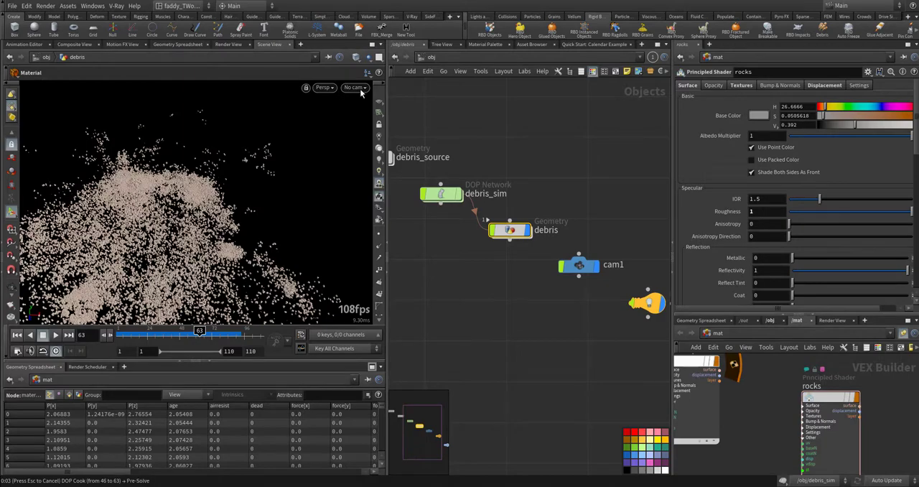
pyautogui.press('Escape')
pyautogui.click(359, 88)
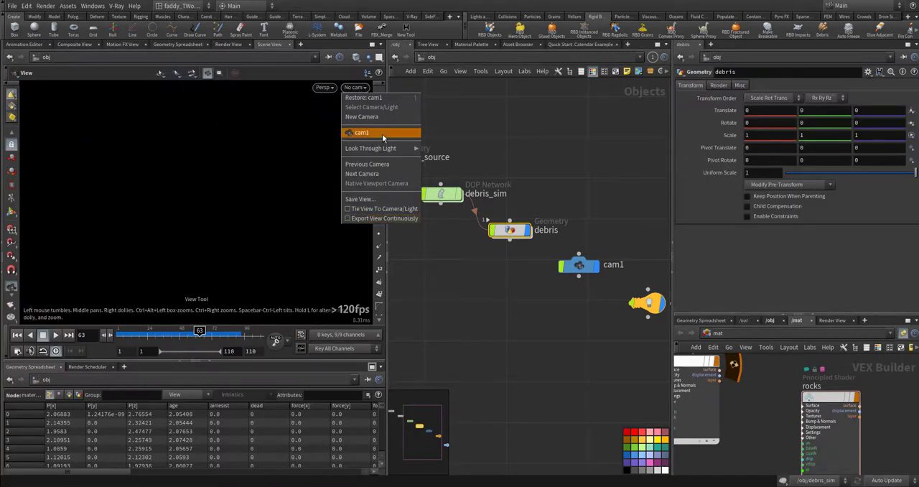
pyautogui.click(382, 133)
pyautogui.click(460, 262)
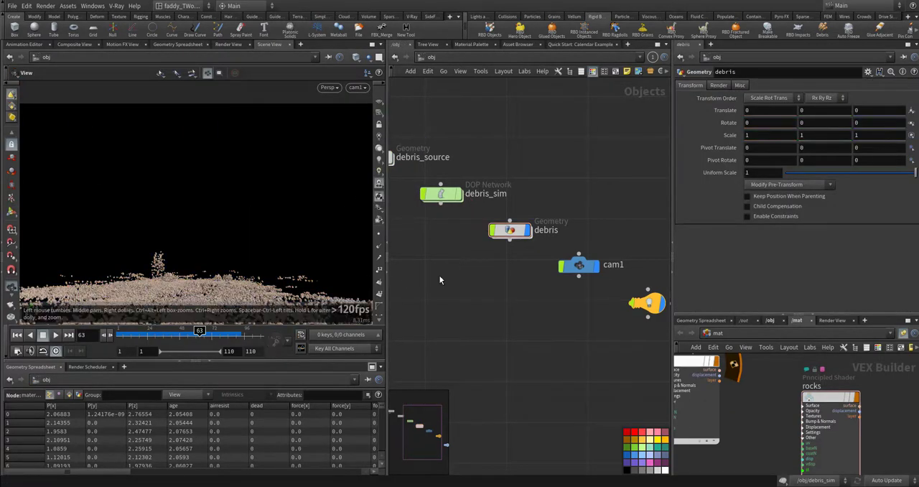
pyautogui.moveTo(484, 279); pyautogui.dragTo(515, 293, button='middle')
pyautogui.click(17, 335)
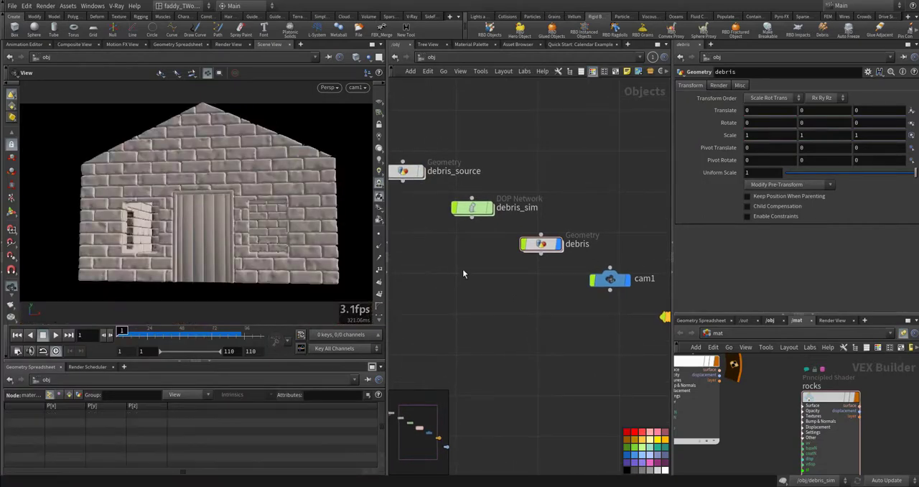
# - Select the light nodes to show envlight1's settings, then switch to MPlay and play the rendered sequence
pyautogui.moveTo(533, 236); pyautogui.dragTo(687, 404)
pyautogui.moveTo(518, 329); pyautogui.dragTo(506, 290, button='middle')
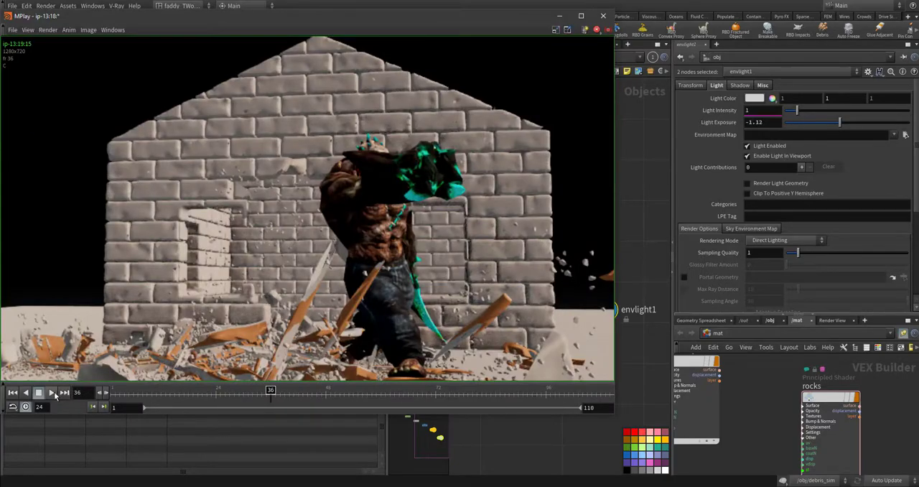
pyautogui.click(52, 392)
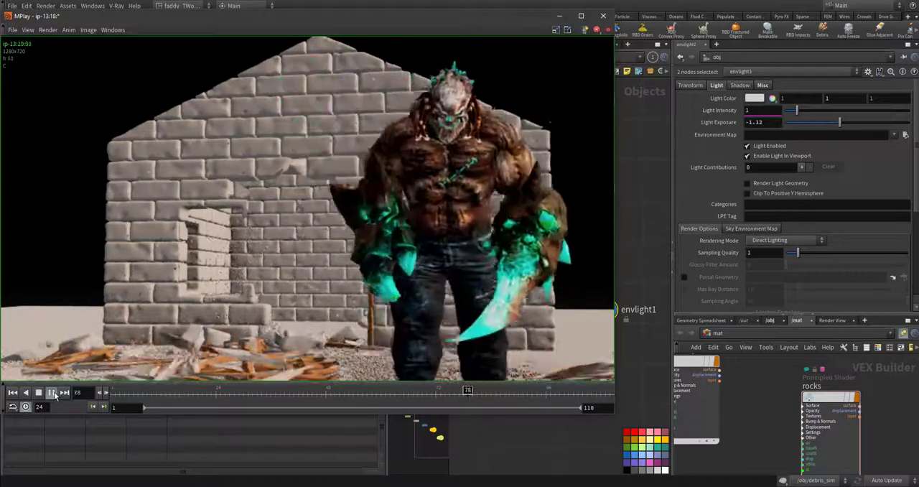